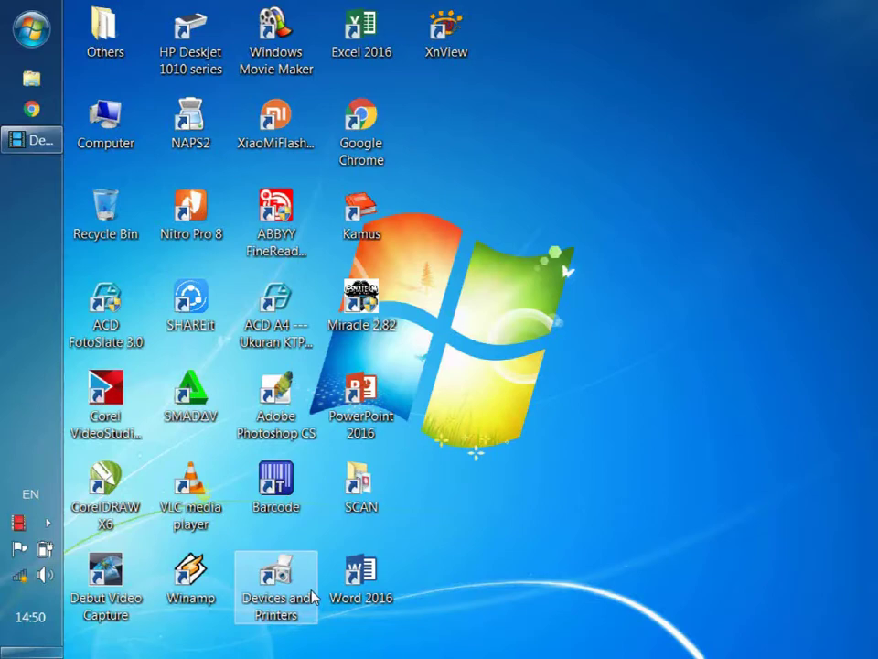
# Launch Word 2016 from its desktop shortcut and wait for the start screen
pyautogui.doubleClick(365, 572)
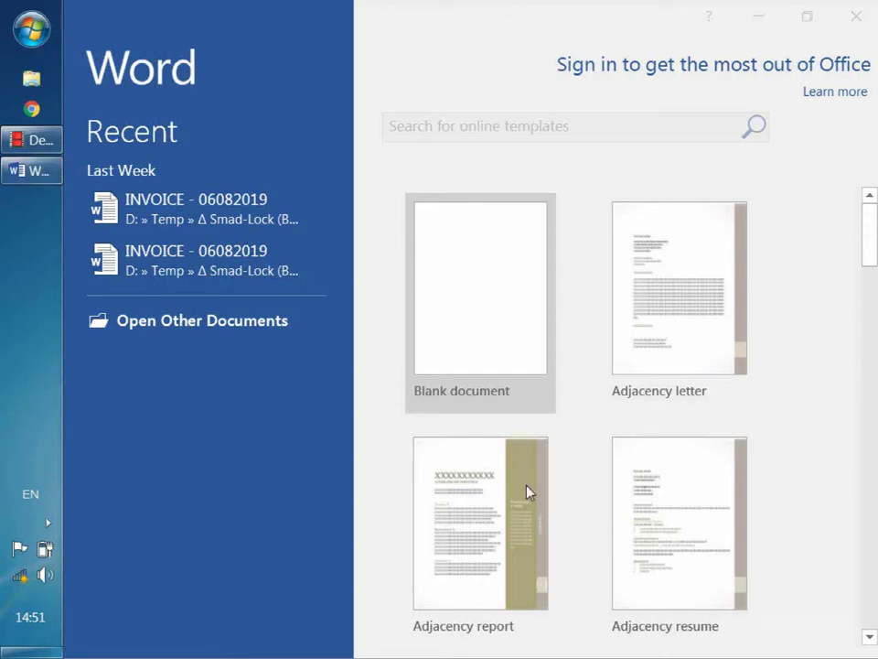
# Create a new blank document, Document1, from the Word start screen
pyautogui.click(333, 439)
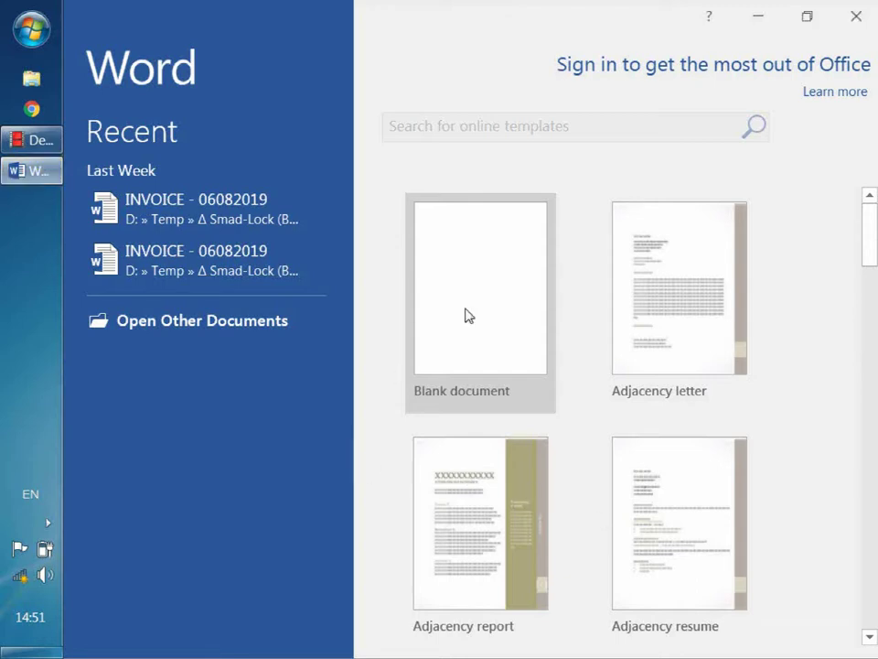
pyautogui.click(487, 291)
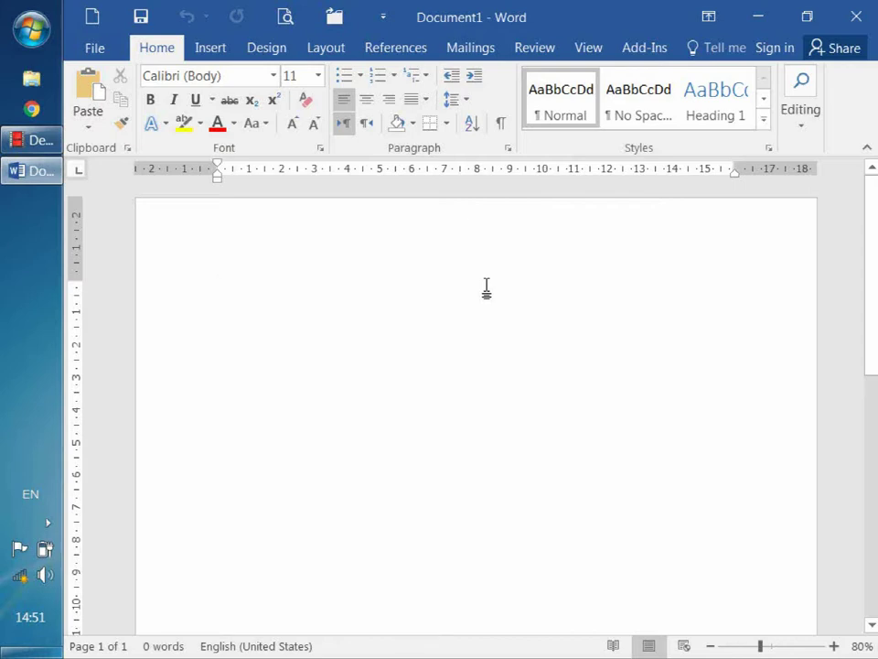
# Open the Font dialog and scroll through the Latin text font list
pyautogui.click(319, 149)
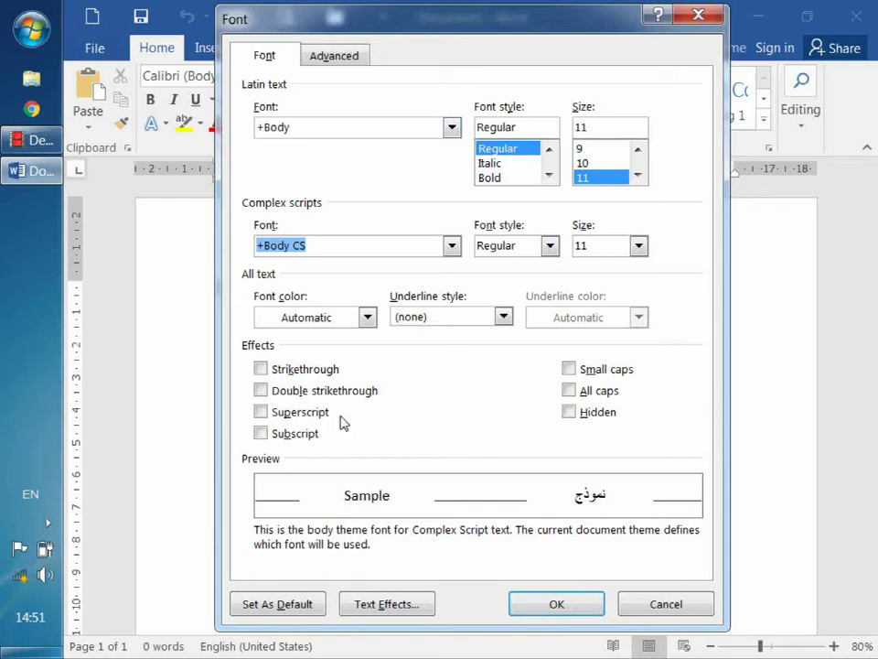
pyautogui.click(451, 128)
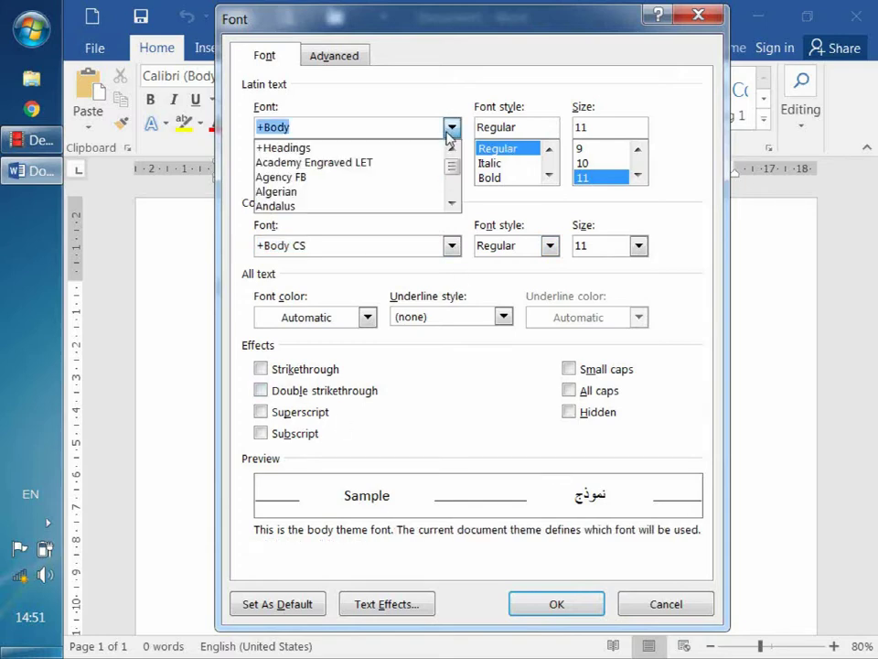
pyautogui.click(452, 203)
pyautogui.click(452, 203)
pyautogui.click(452, 203)
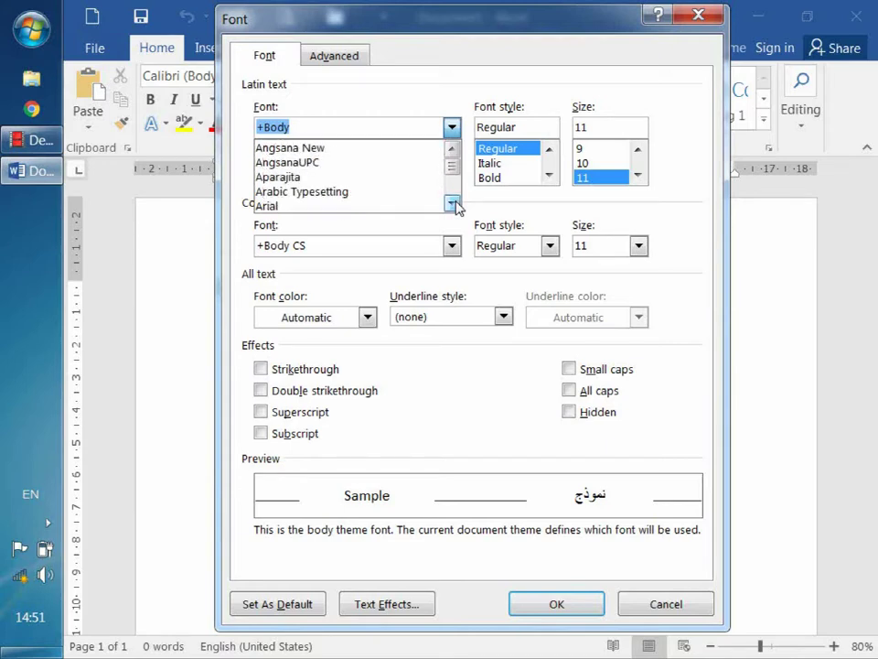
pyautogui.click(452, 203)
pyautogui.click(452, 203)
pyautogui.click(451, 148)
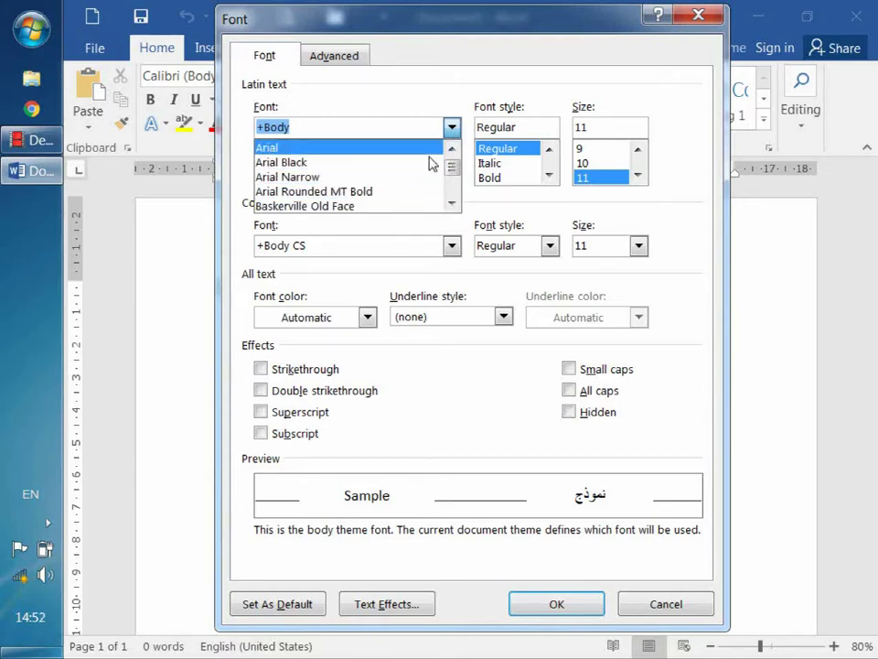
pyautogui.click(451, 203)
pyautogui.click(452, 203)
pyautogui.click(452, 203)
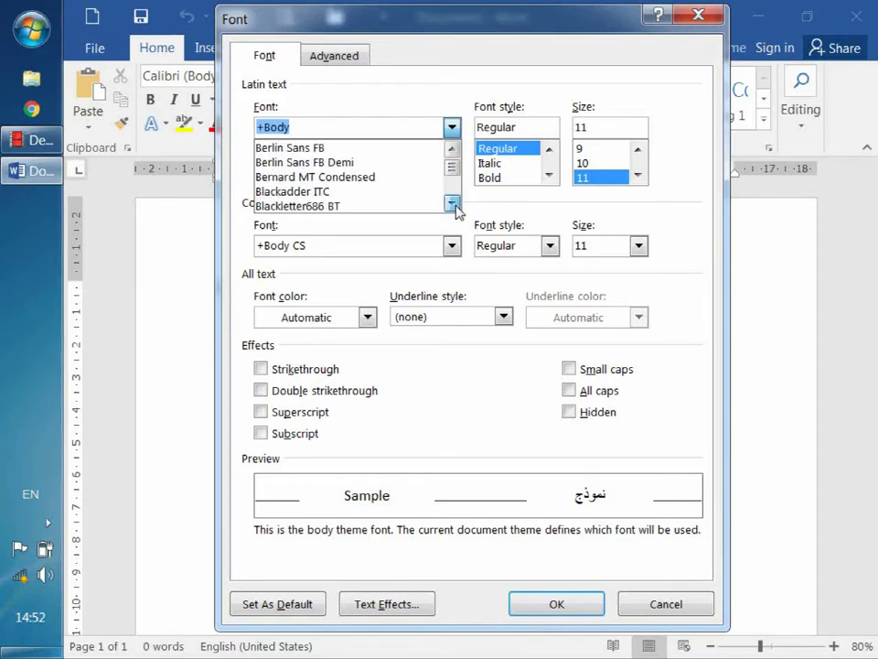
pyautogui.click(452, 203)
pyautogui.click(452, 203)
pyautogui.click(452, 203)
pyautogui.click(452, 203)
pyautogui.click(452, 203)
pyautogui.click(452, 203)
pyautogui.click(452, 203)
pyautogui.click(452, 203)
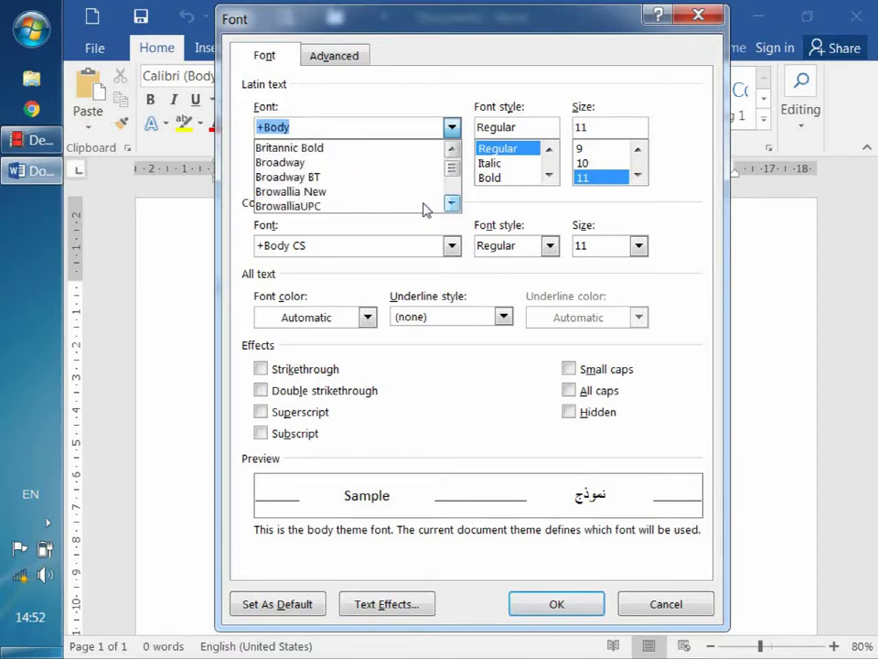
# Choose Arial at 12 pt, then view the Advanced character spacing settings
pyautogui.write('c')
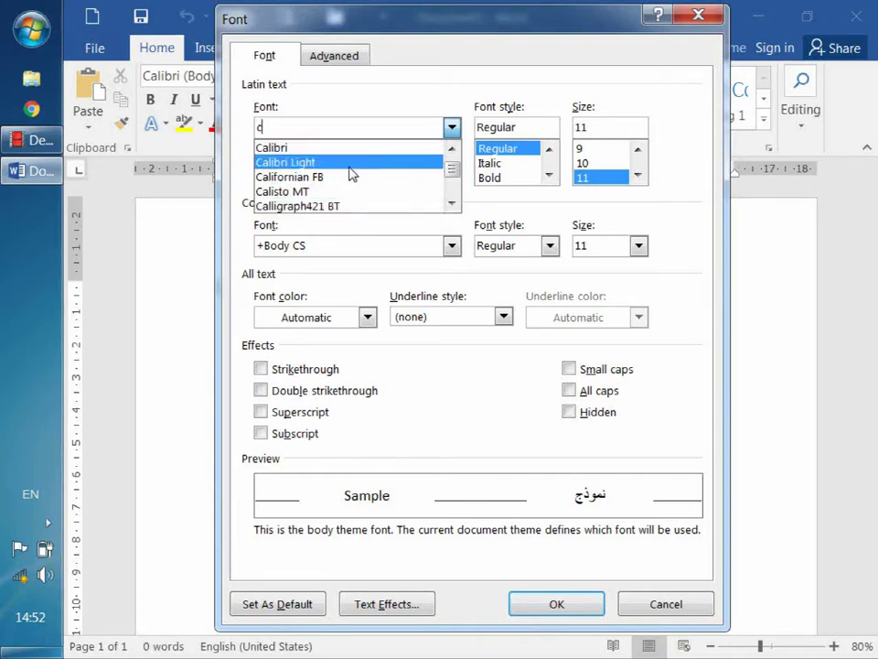
pyautogui.press('BackSpace')
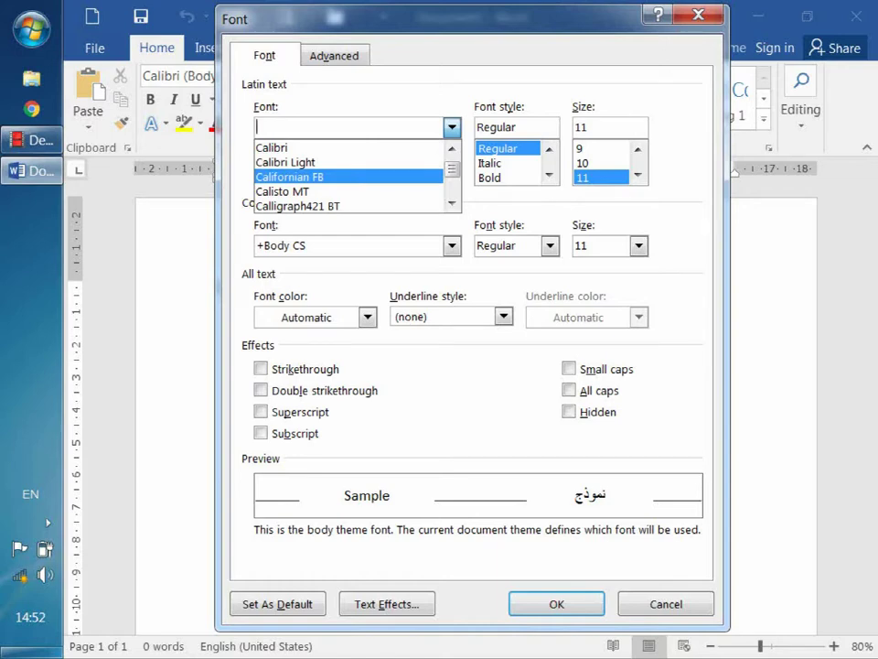
pyautogui.write('t')
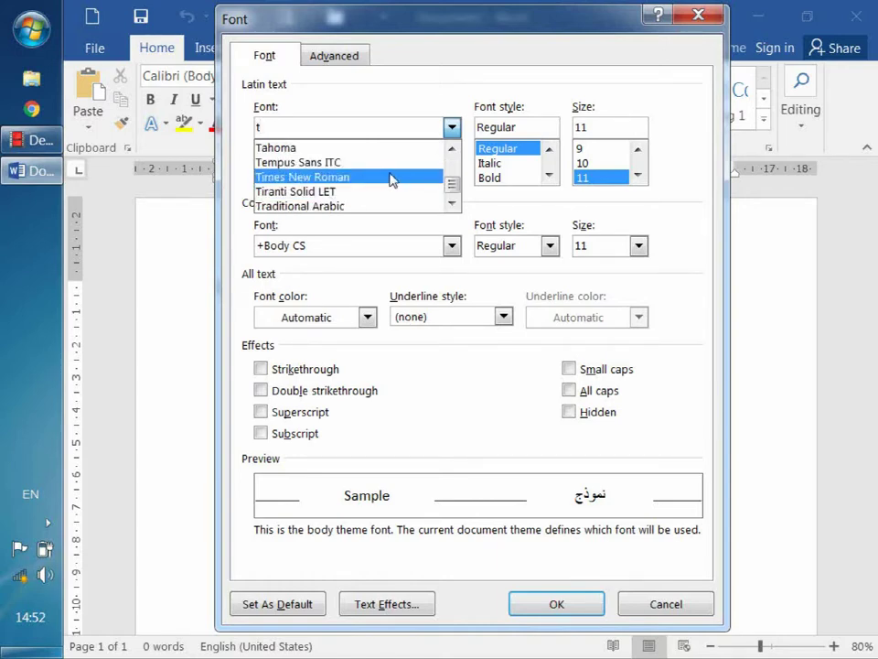
pyautogui.write('a')
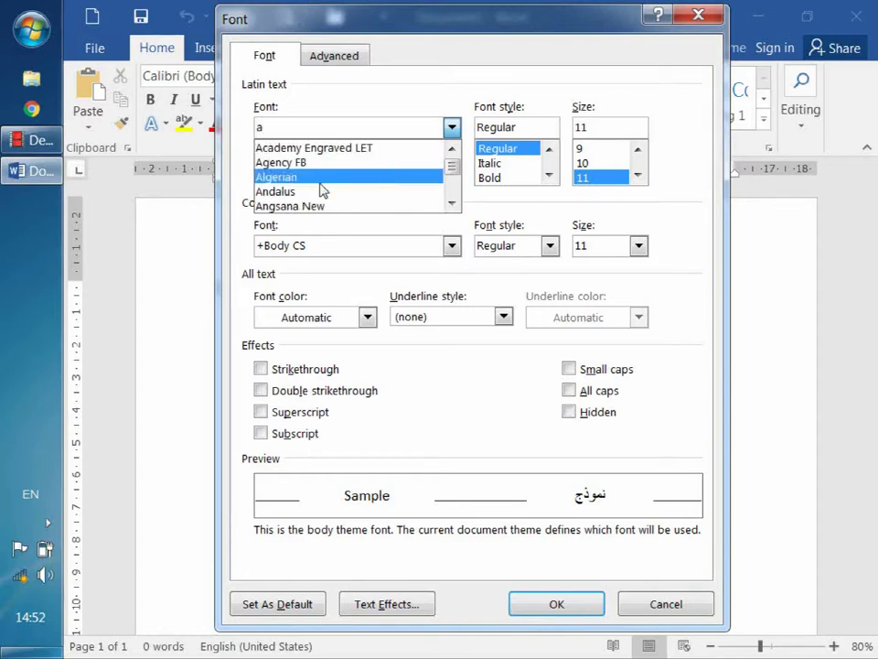
pyautogui.click(452, 203)
pyautogui.click(452, 203)
pyautogui.click(452, 203)
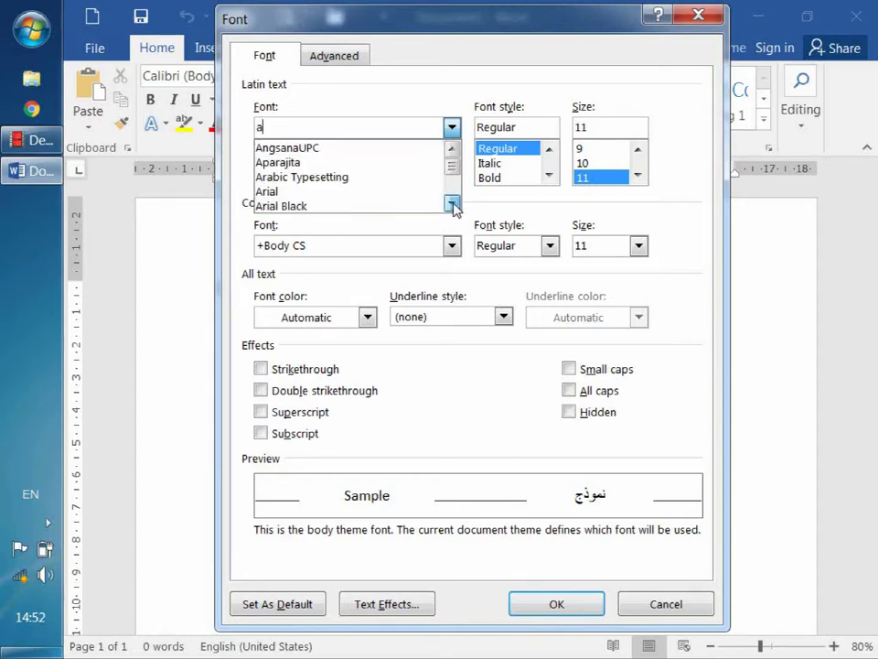
pyautogui.click(452, 203)
pyautogui.click(321, 178)
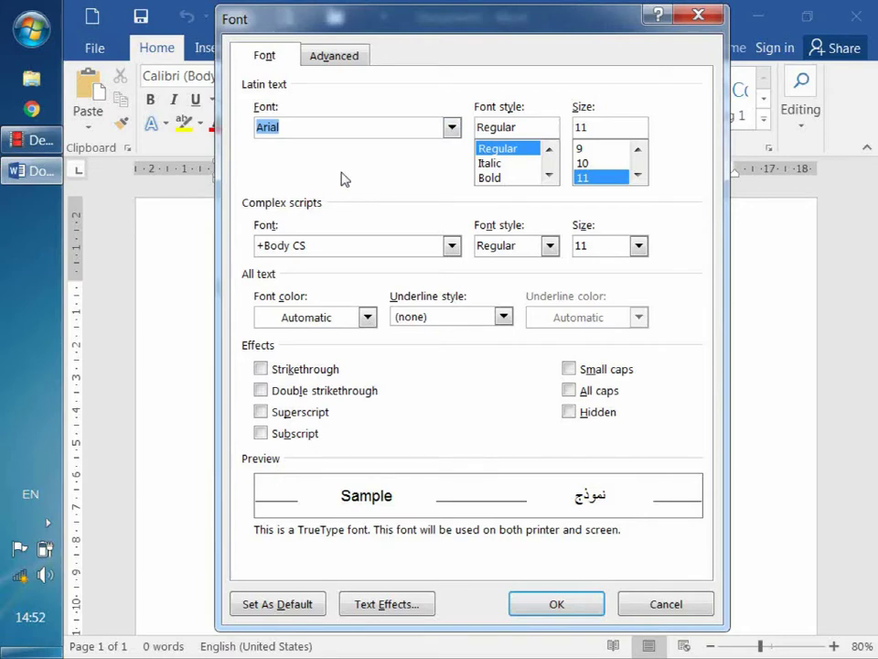
pyautogui.click(635, 175)
pyautogui.click(601, 180)
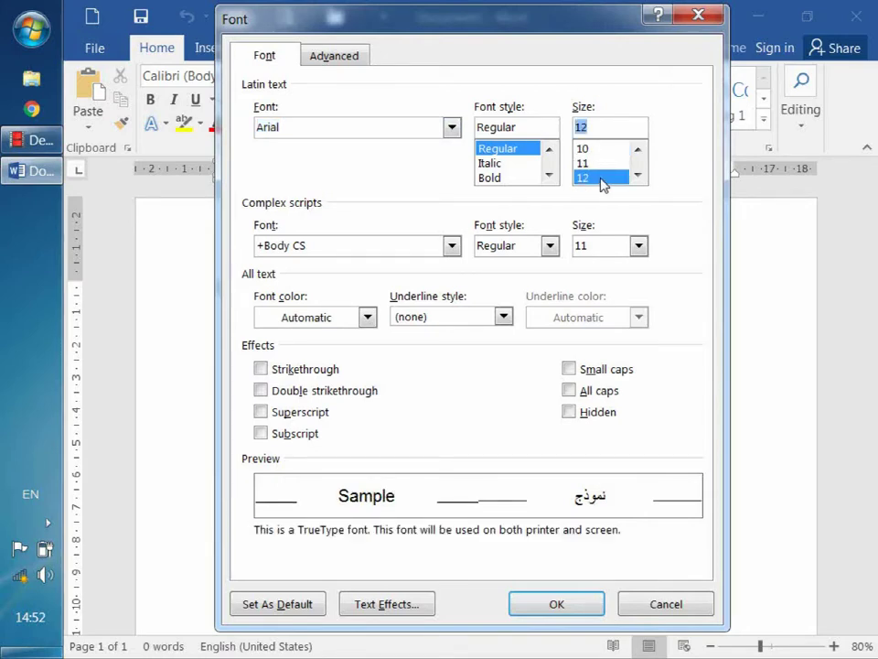
pyautogui.click(355, 59)
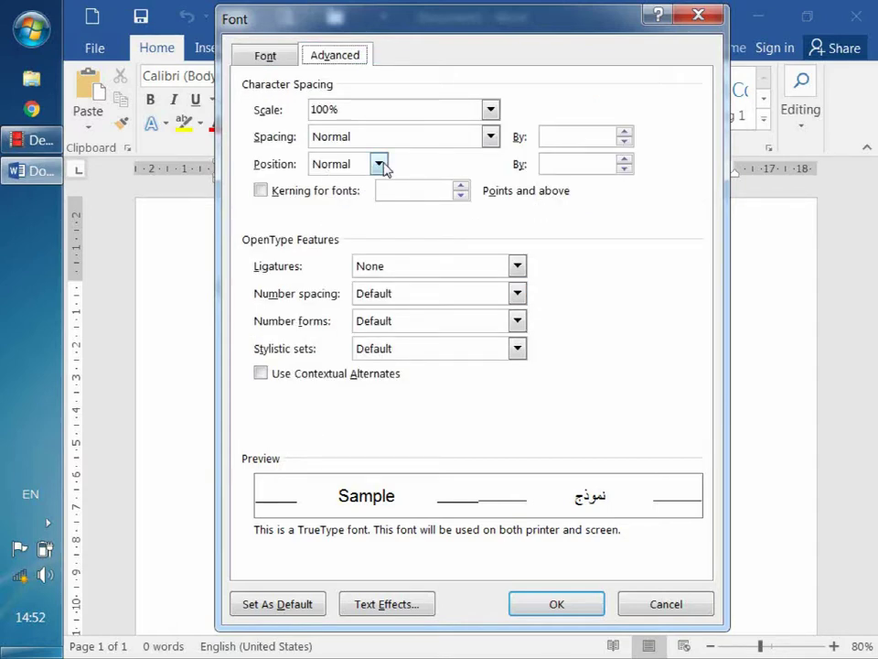
# Keep character position and spacing at Normal, then return to the Arial 12 pt font settings
pyautogui.click(379, 164)
pyautogui.click(333, 179)
pyautogui.click(491, 136)
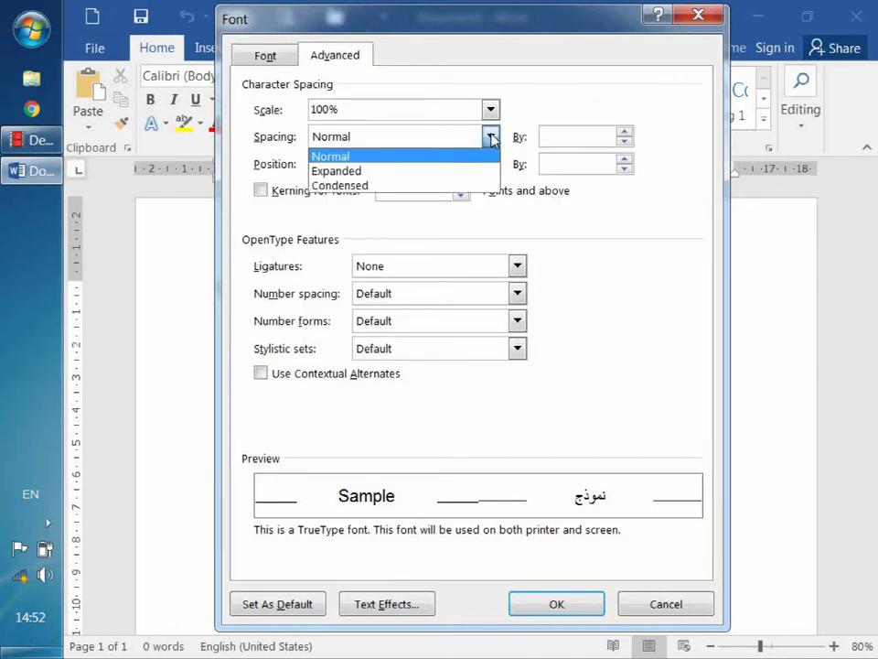
pyautogui.click(492, 136)
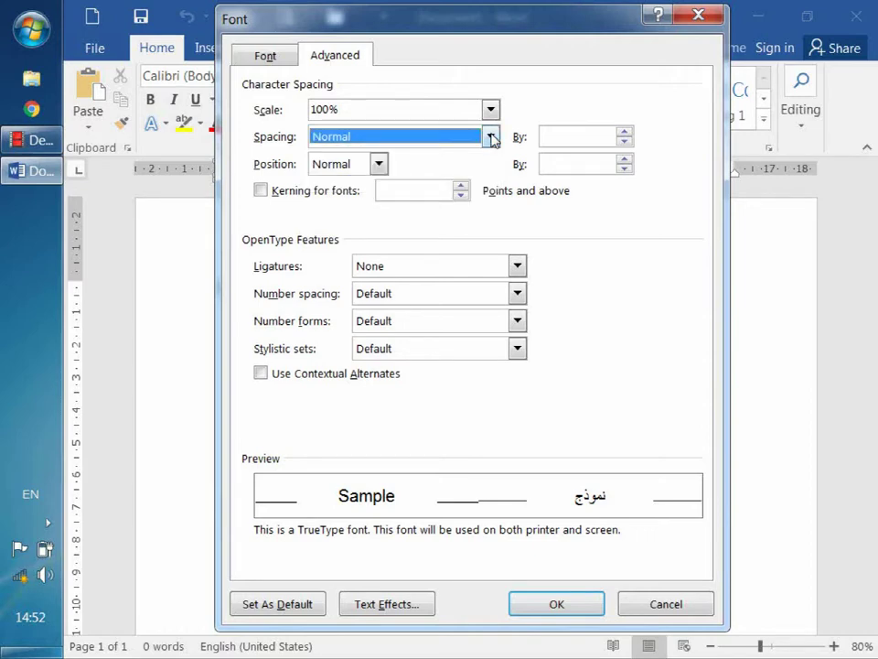
pyautogui.click(280, 58)
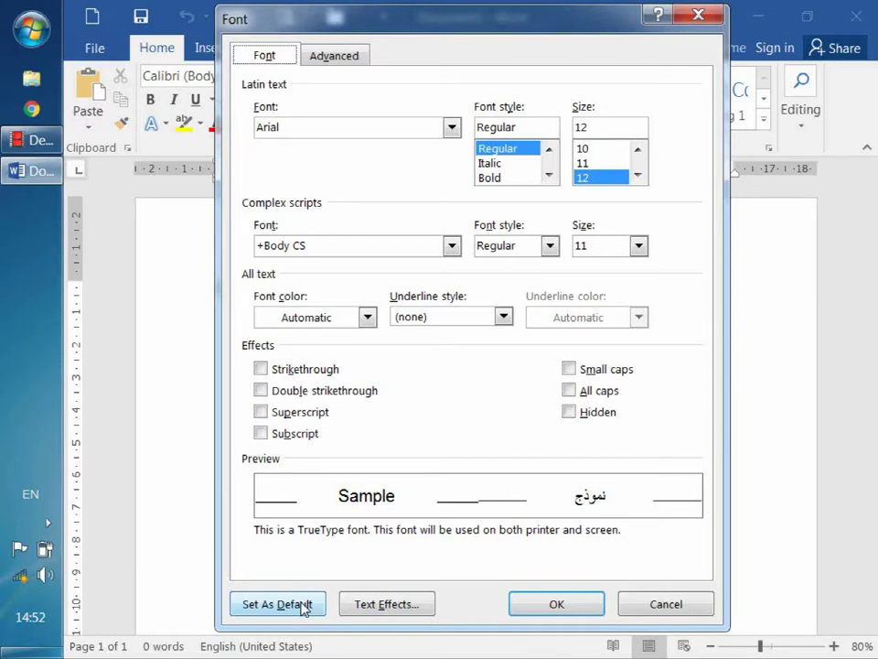
# Set Arial 12 pt as the default for all Normal-template documents and confirm
pyautogui.click(305, 605)
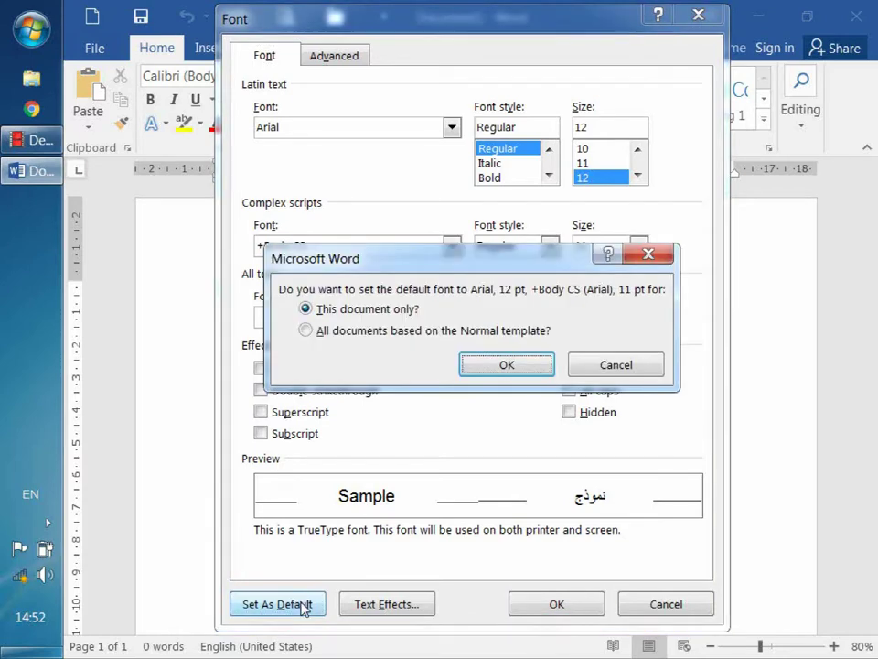
pyautogui.click(307, 331)
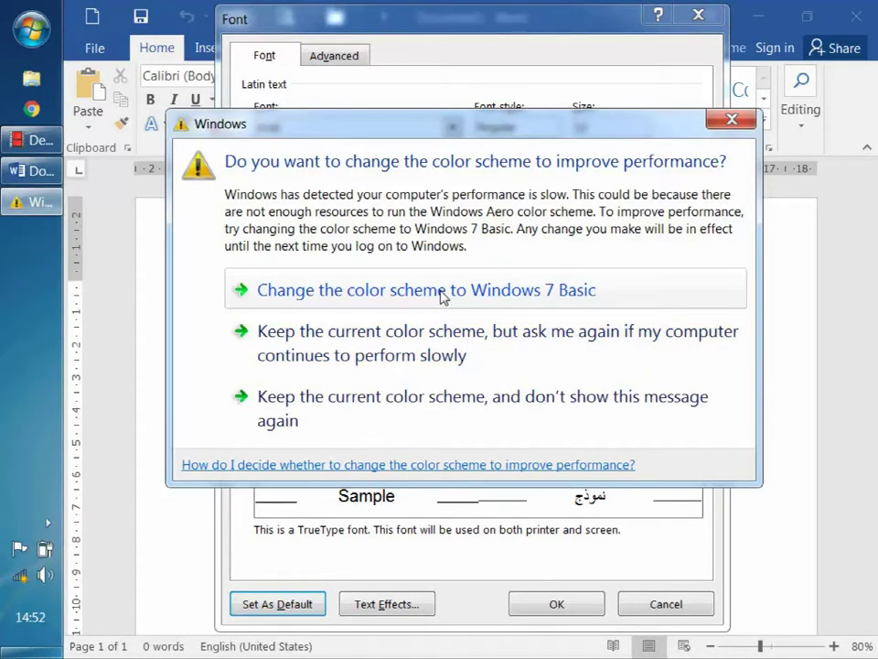
pyautogui.click(407, 406)
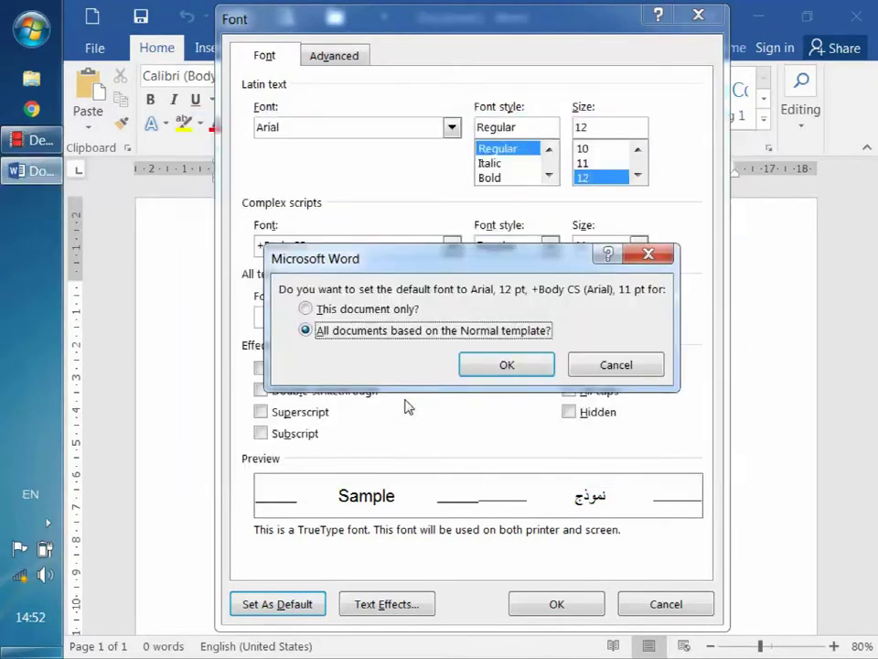
pyautogui.click(507, 365)
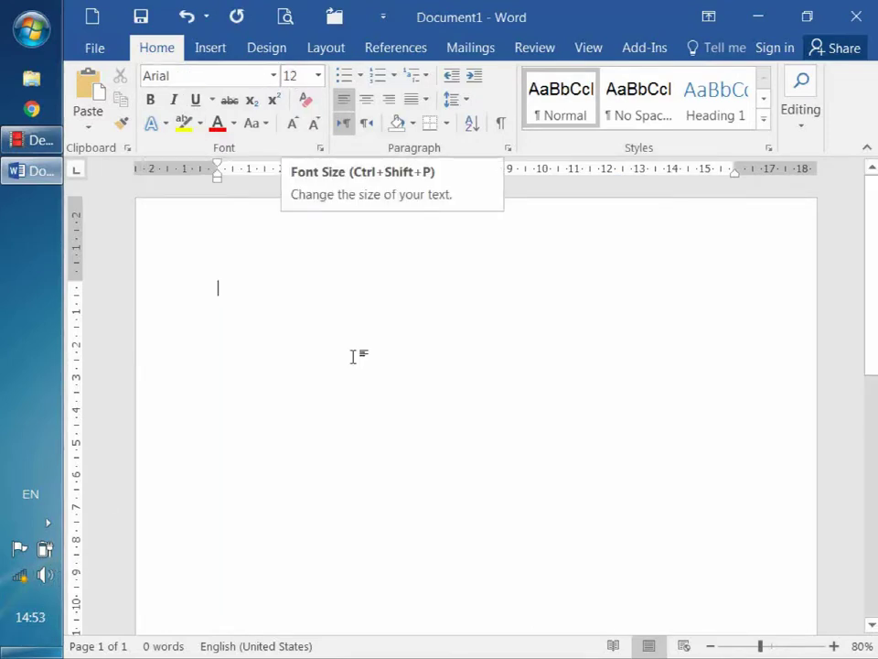
# Set paragraph spacing to 0 pt before and after as the Normal-template default
pyautogui.click(507, 147)
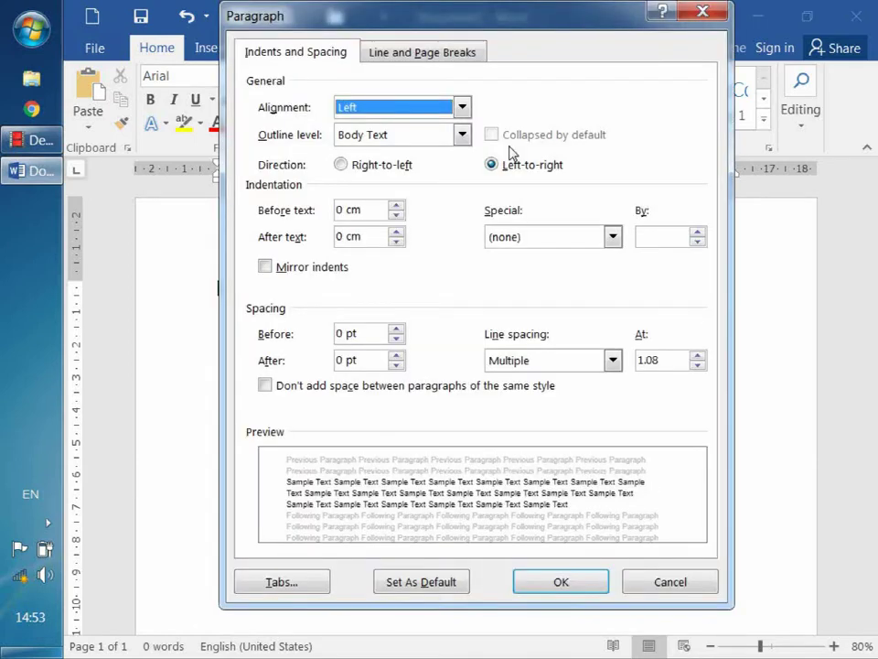
pyautogui.click(362, 364)
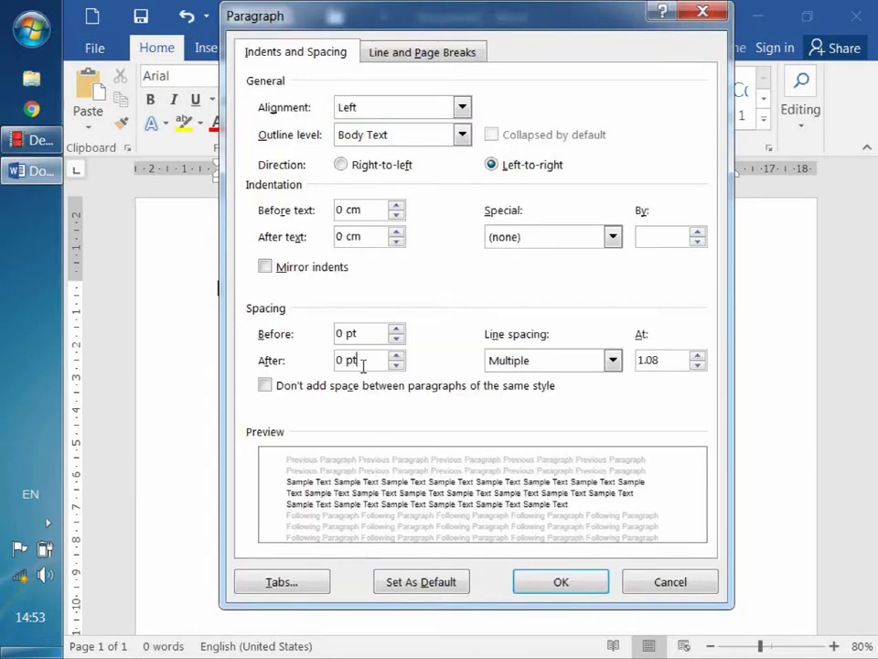
pyautogui.moveTo(364, 365); pyautogui.dragTo(316, 364)
pyautogui.write('1')
pyautogui.write('0')
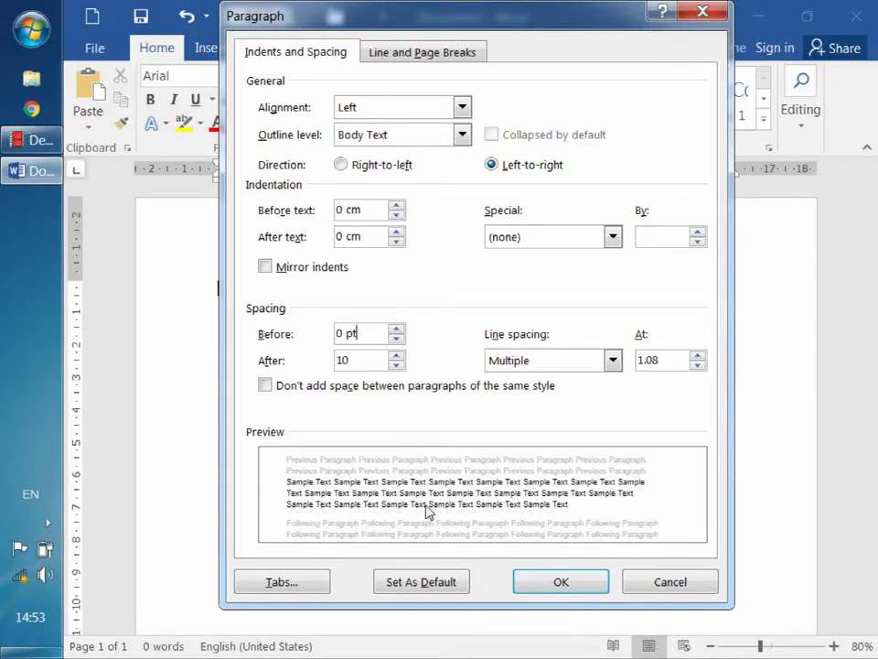
pyautogui.hotkey('shift', 'Tab')
pyautogui.moveTo(353, 359); pyautogui.dragTo(327, 359)
pyautogui.write('0')
pyautogui.doubleClick(369, 338)
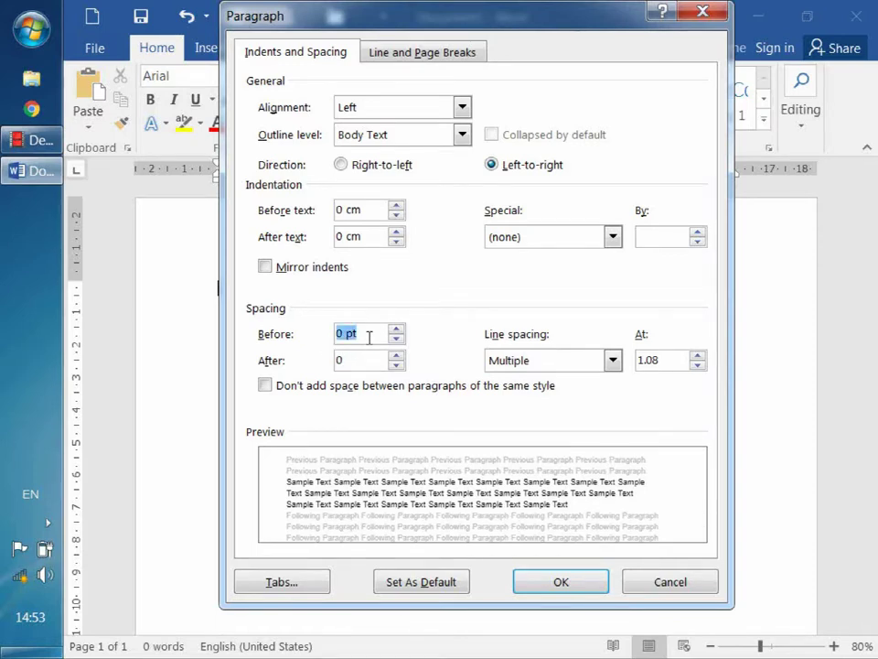
pyautogui.click(425, 582)
pyautogui.click(304, 331)
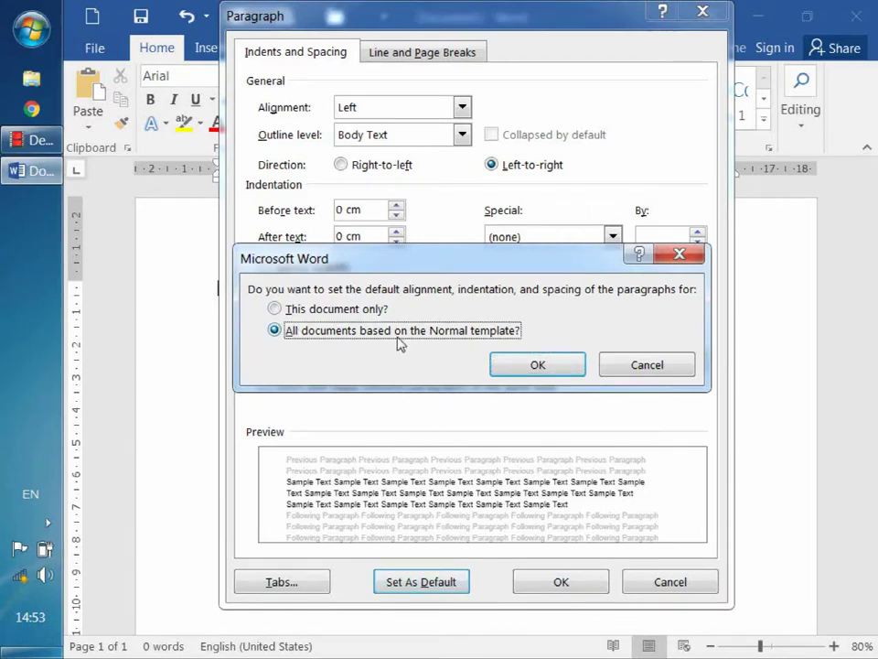
pyautogui.click(537, 366)
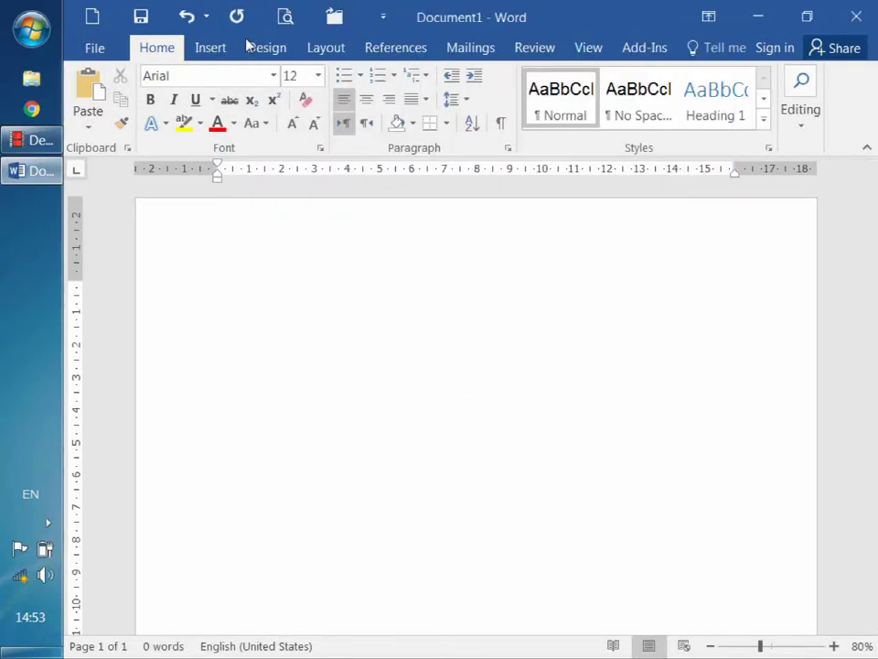
# Choose A4 paper (21 × 29.7 cm) in Page Setup and make it the default
pyautogui.click(336, 48)
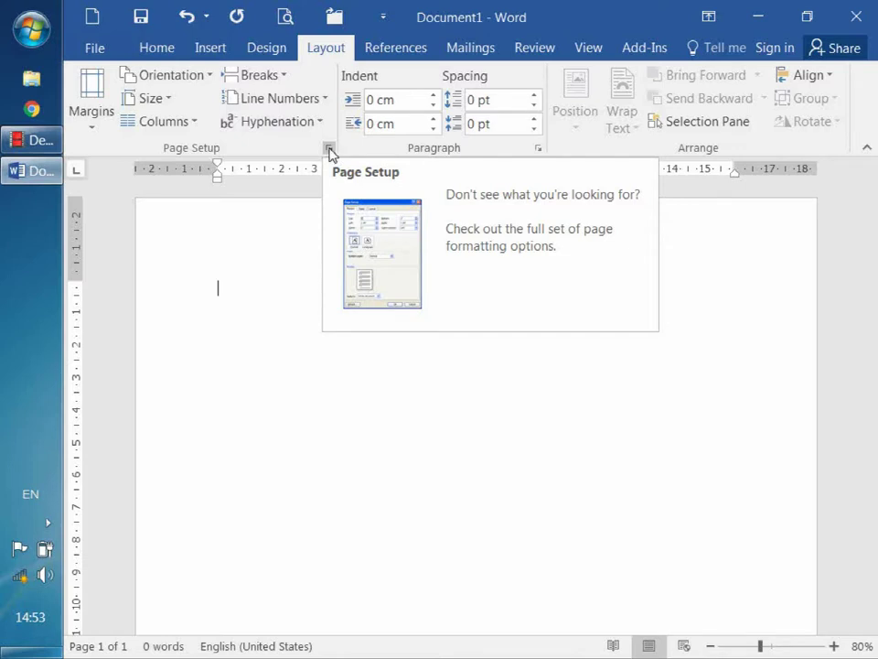
pyautogui.click(329, 149)
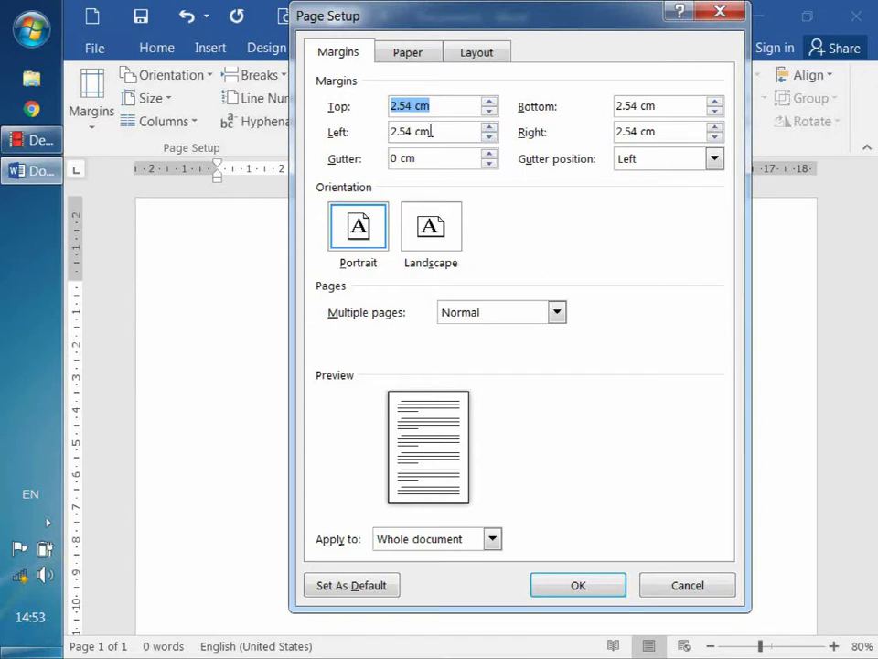
pyautogui.click(414, 57)
pyautogui.click(494, 109)
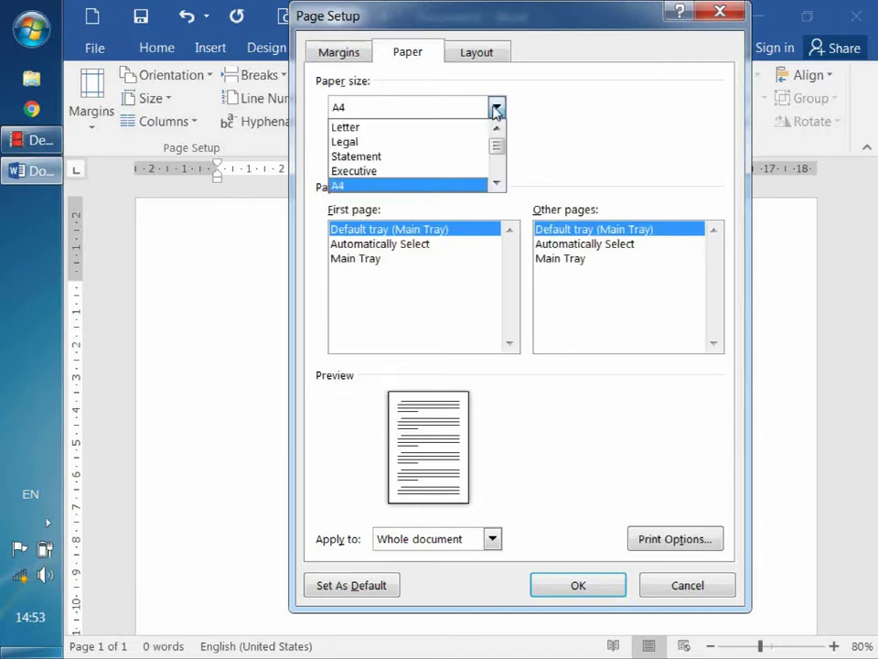
pyautogui.click(359, 127)
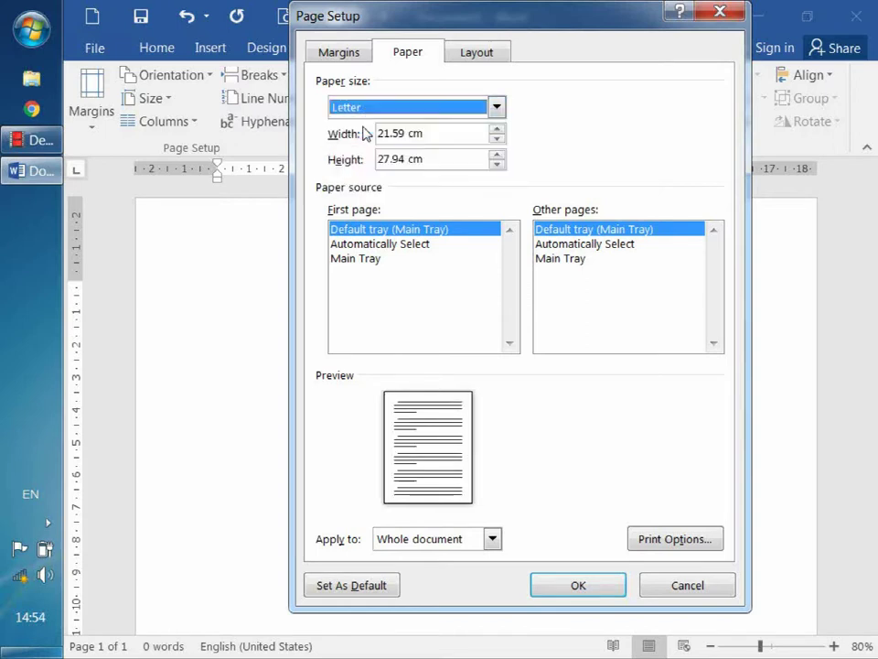
pyautogui.click(498, 108)
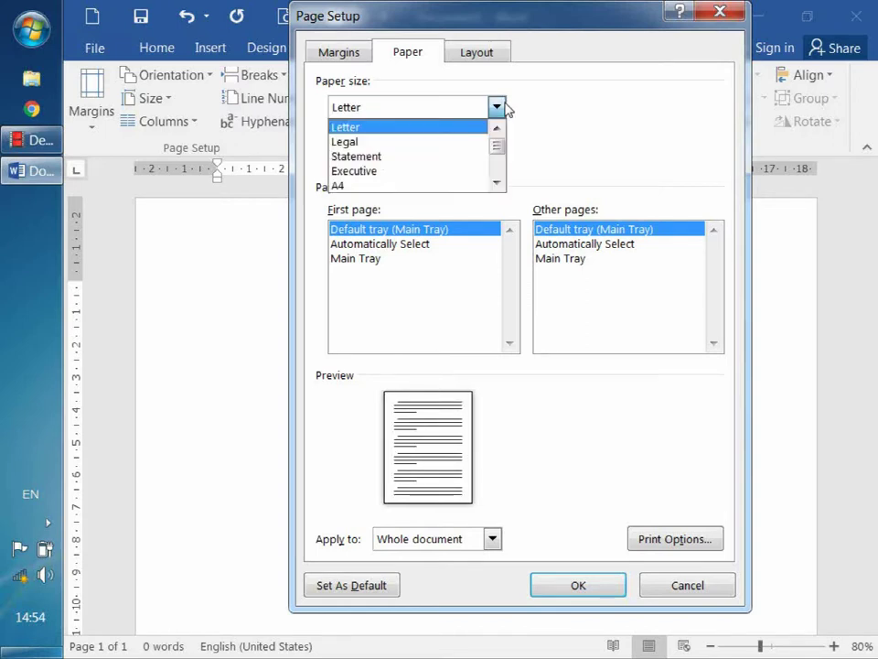
pyautogui.click(357, 180)
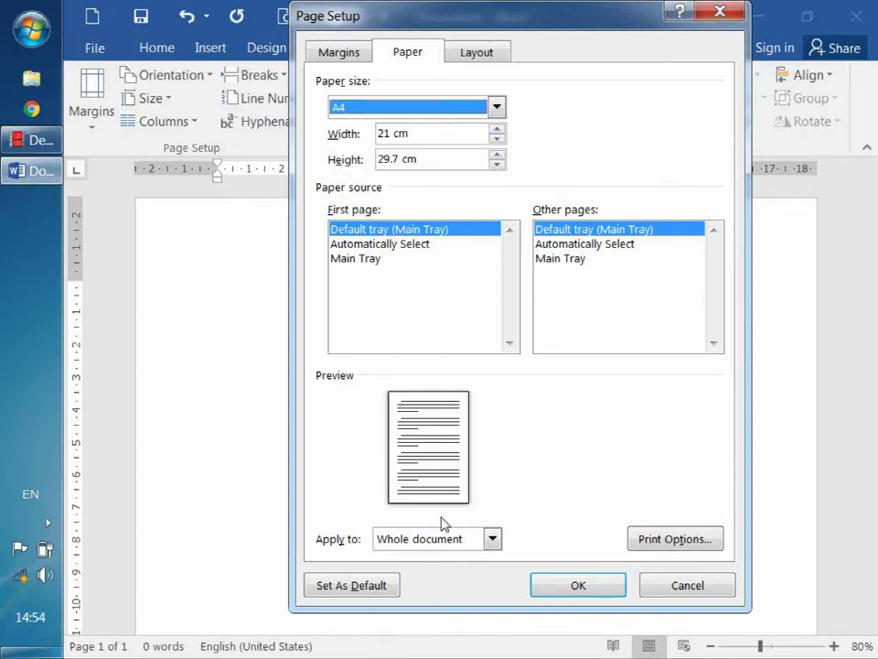
pyautogui.click(365, 595)
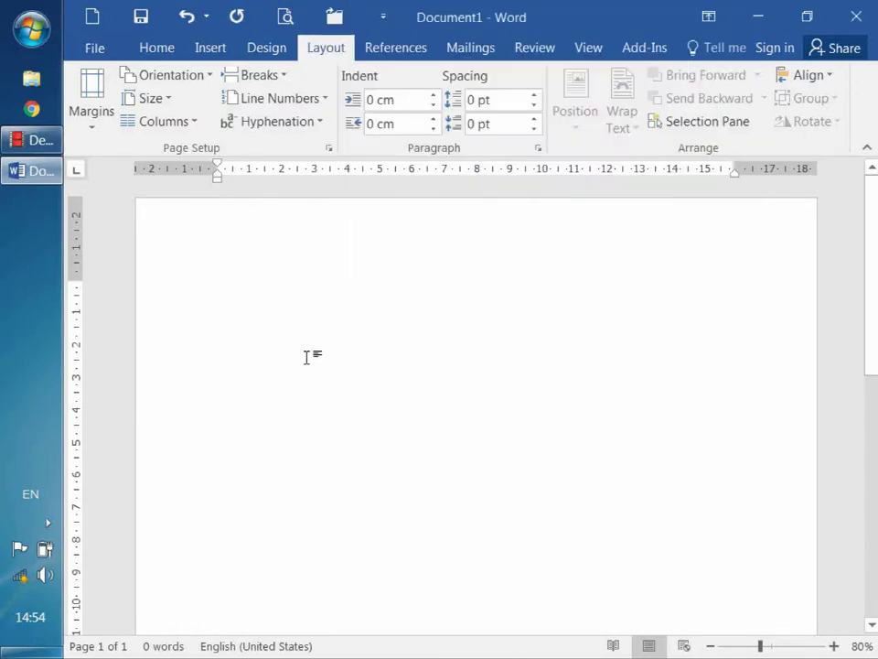
# Go to Document1's File Info page and open Word Options
pyautogui.click(159, 51)
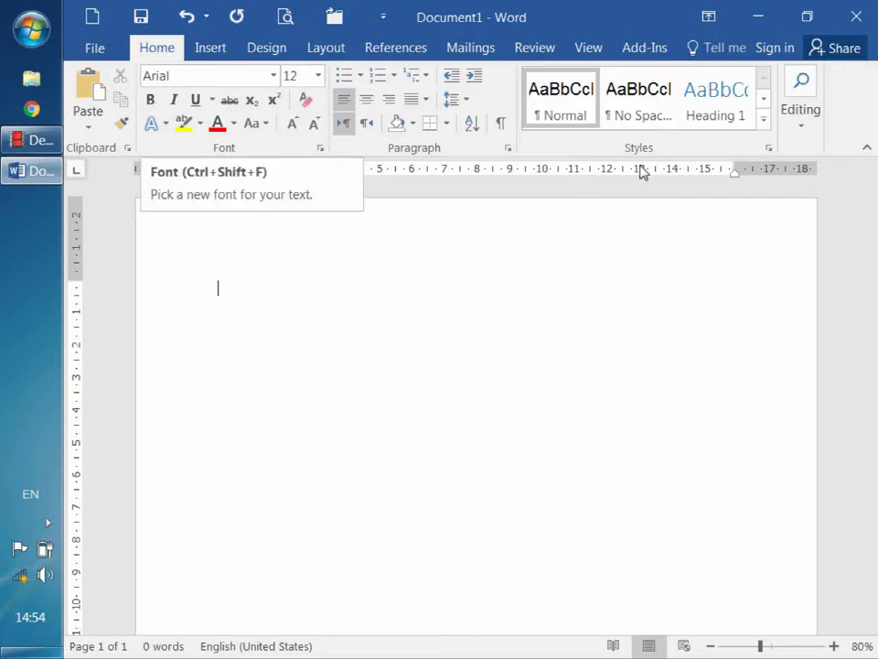
pyautogui.click(100, 47)
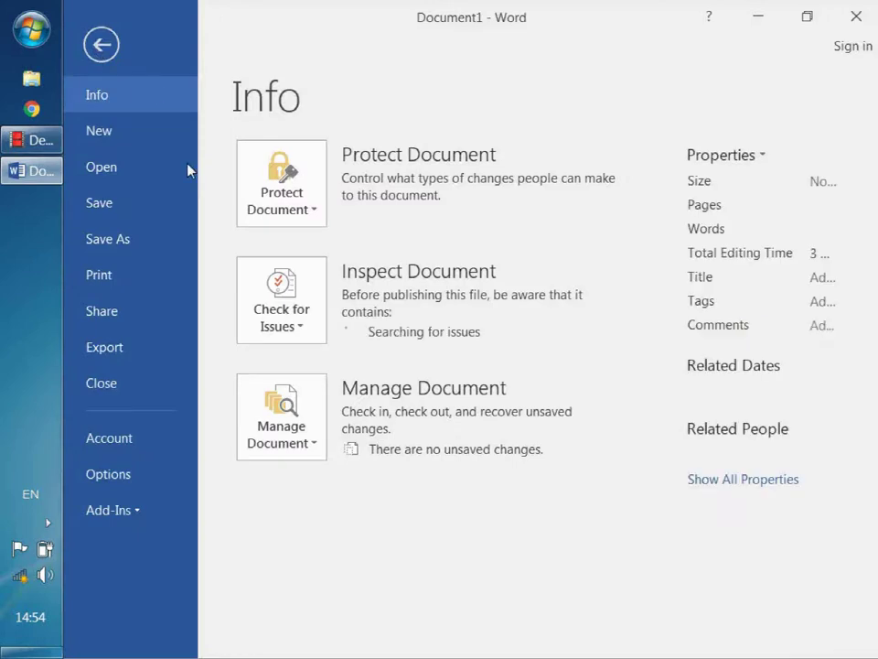
pyautogui.click(108, 474)
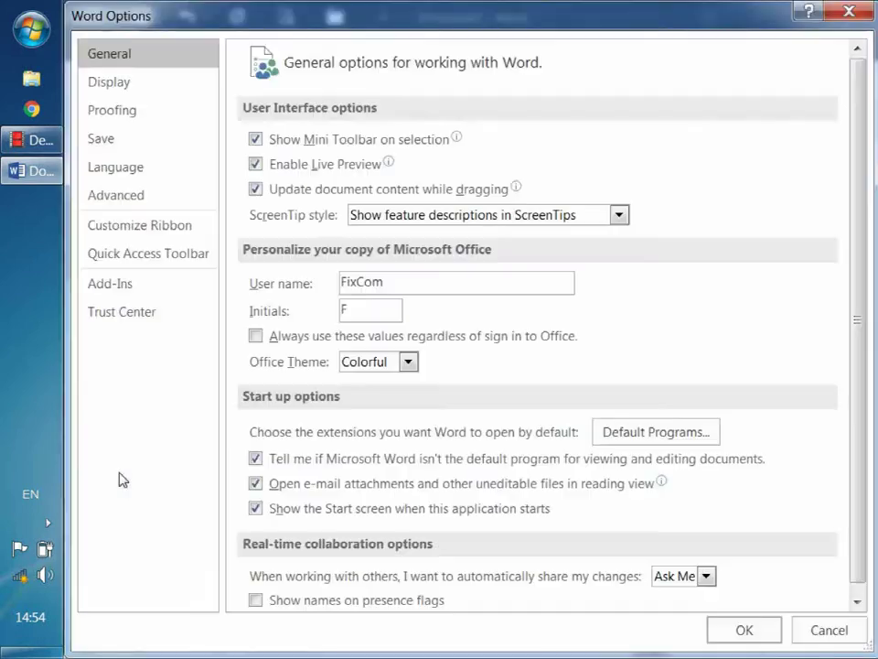
# Set Advanced measurement units to Centimeters and save the options
pyautogui.click(126, 201)
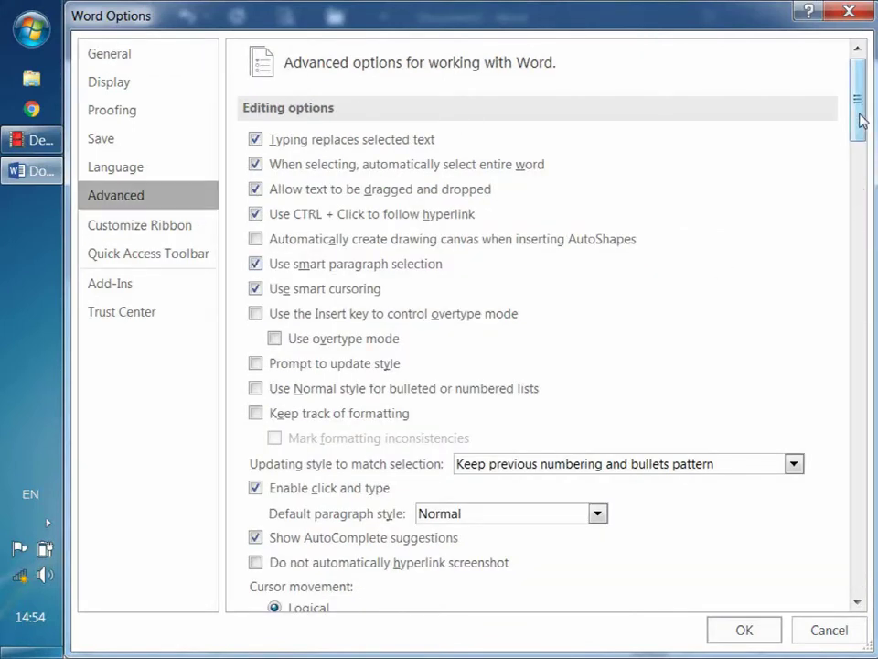
pyautogui.moveTo(856, 195); pyautogui.dragTo(867, 386)
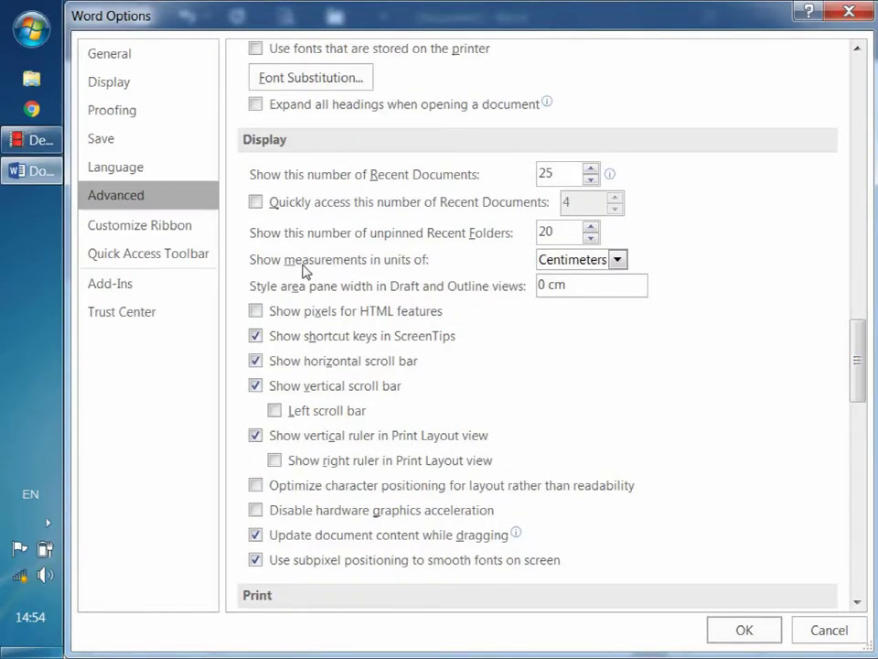
pyautogui.click(618, 261)
pyautogui.click(585, 279)
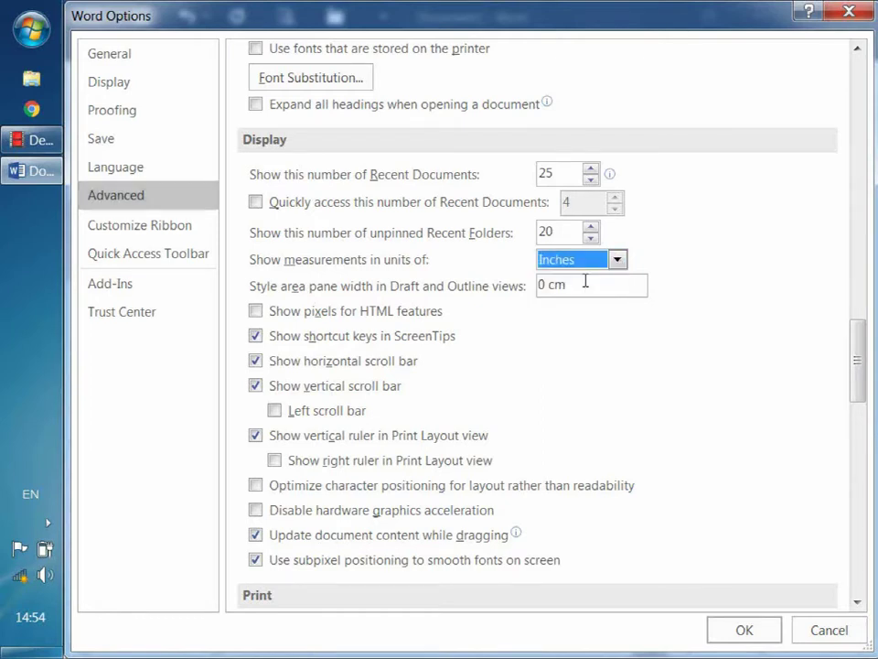
pyautogui.click(618, 261)
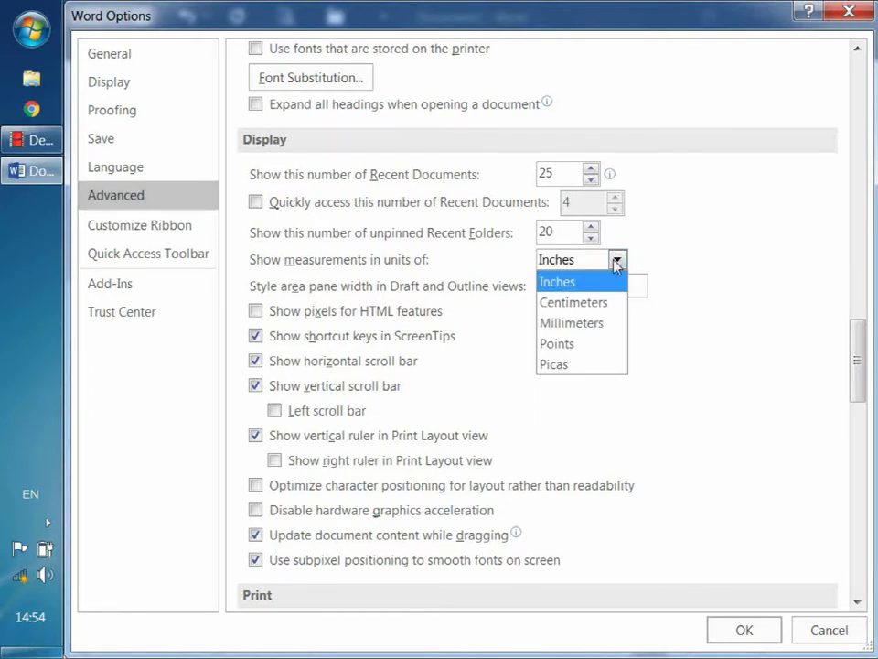
pyautogui.click(615, 301)
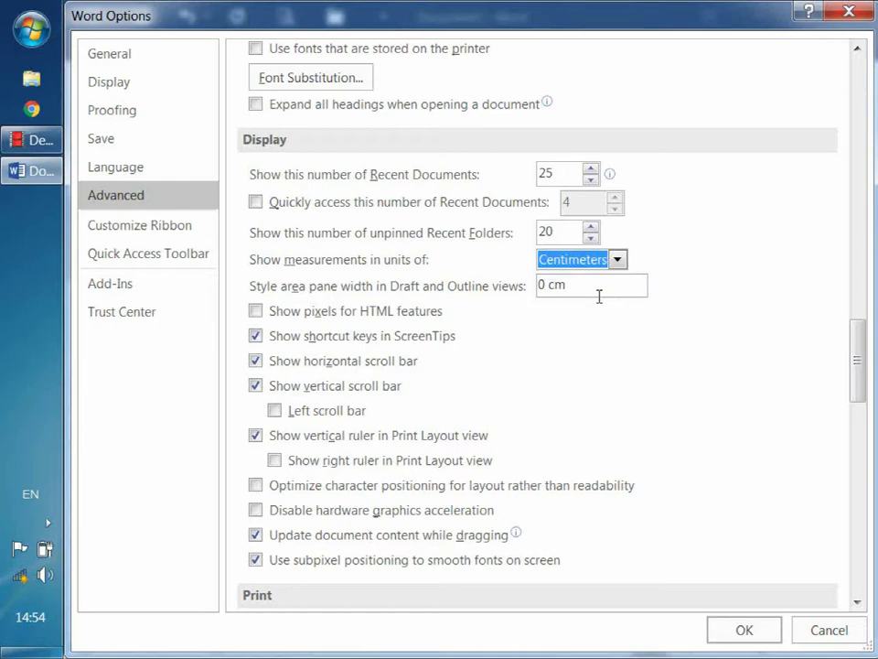
pyautogui.click(742, 629)
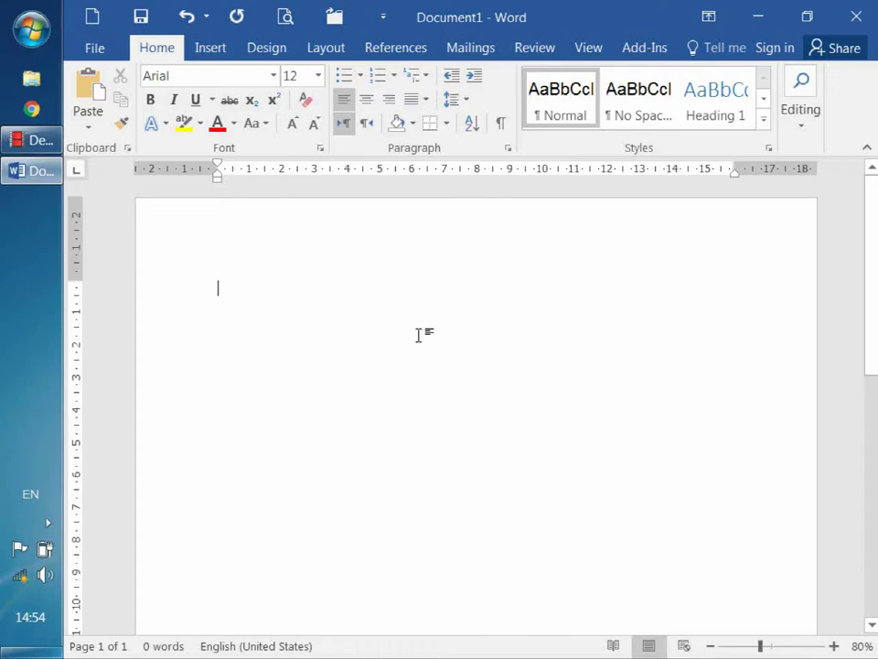
# Type 'Sudah bisa', trim it back to 'Sudah', and open the File Info page
pyautogui.write('Su')
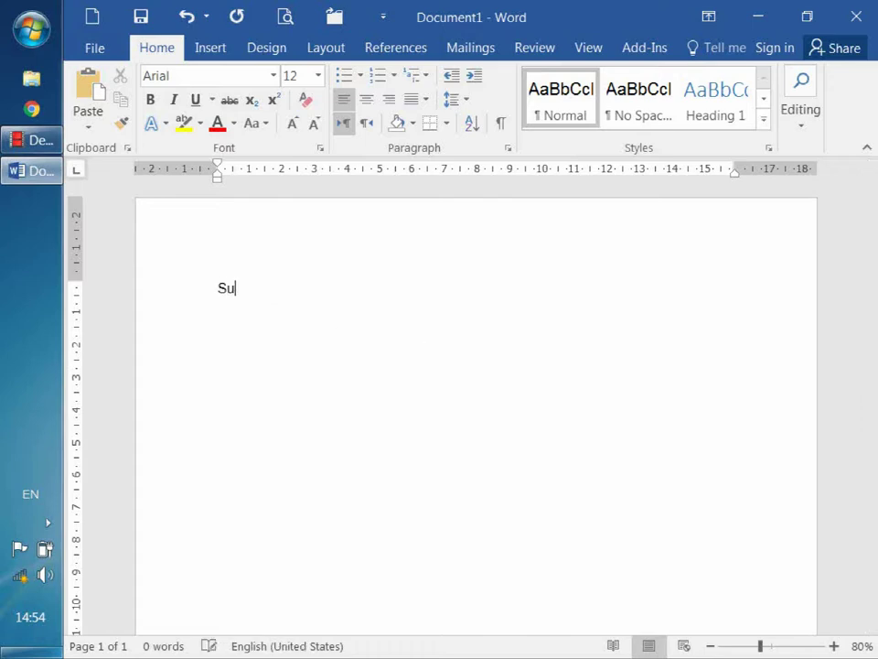
pyautogui.write('dah bisa')
pyautogui.press('BackSpace')
pyautogui.press('BackSpace')
pyautogui.press('BackSpace')
pyautogui.click(99, 50)
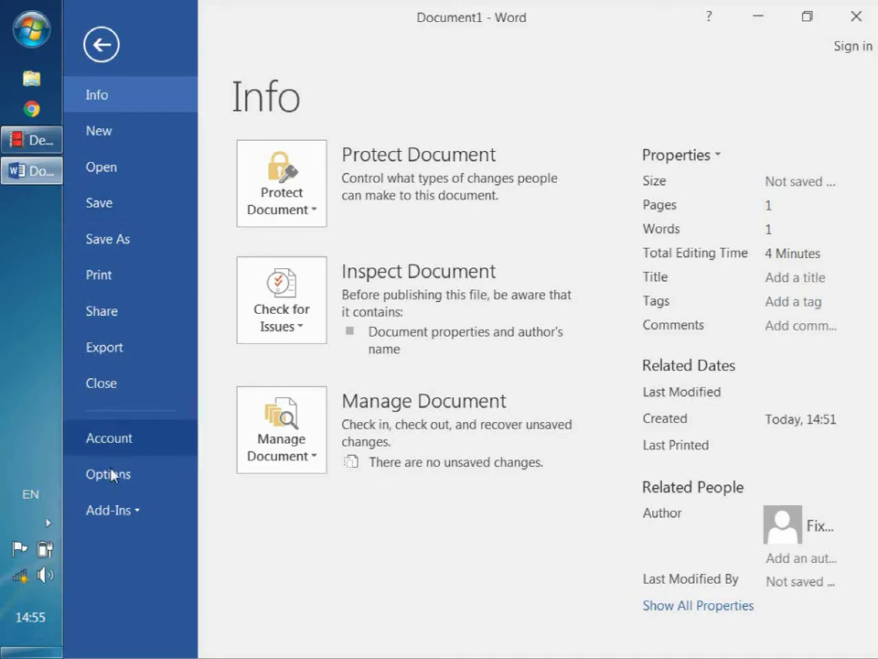
# Add saw. and swt. to the First Letter AutoCorrect exceptions via Options > Proofing
pyautogui.click(108, 474)
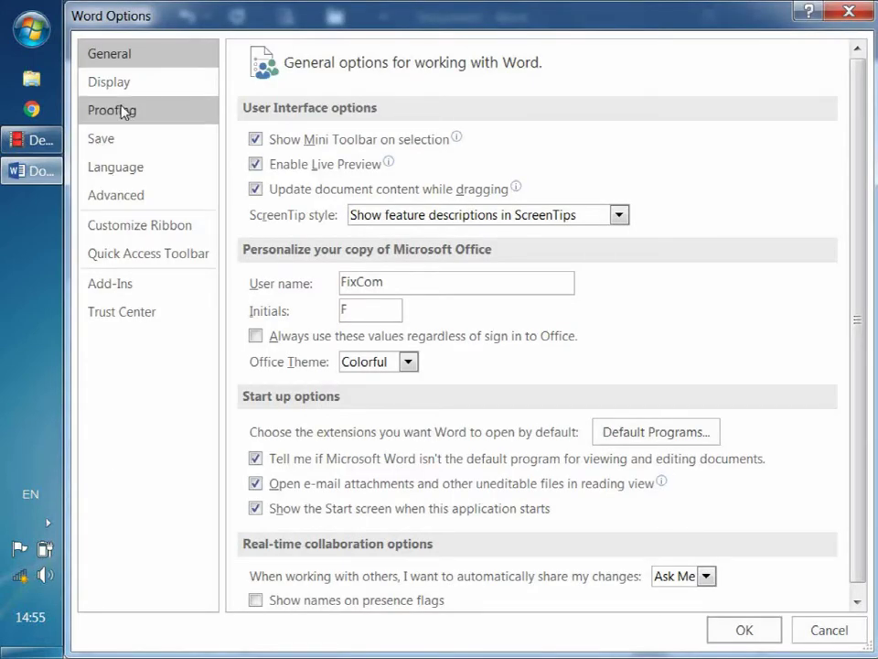
pyautogui.click(122, 111)
pyautogui.click(637, 144)
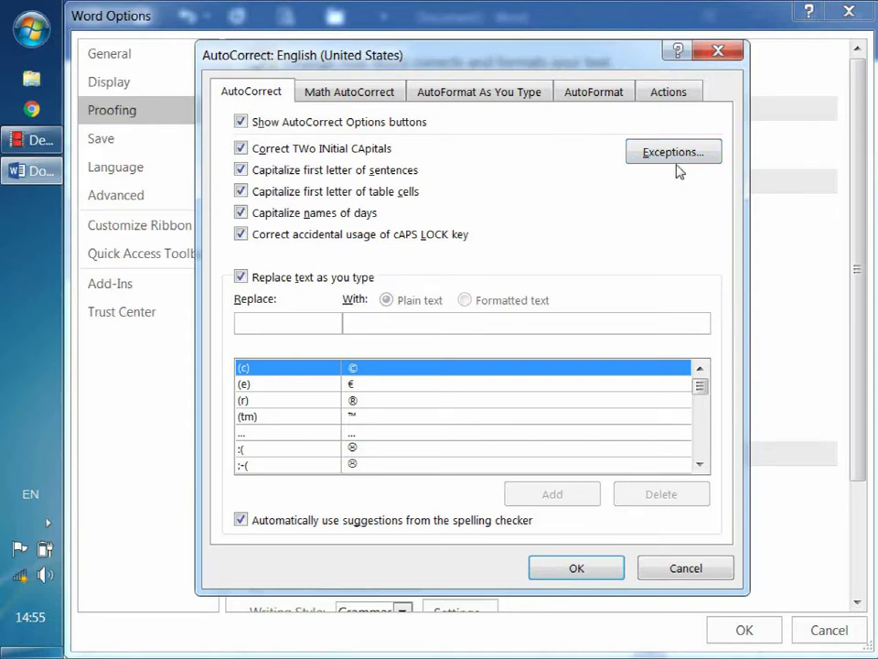
pyautogui.click(676, 154)
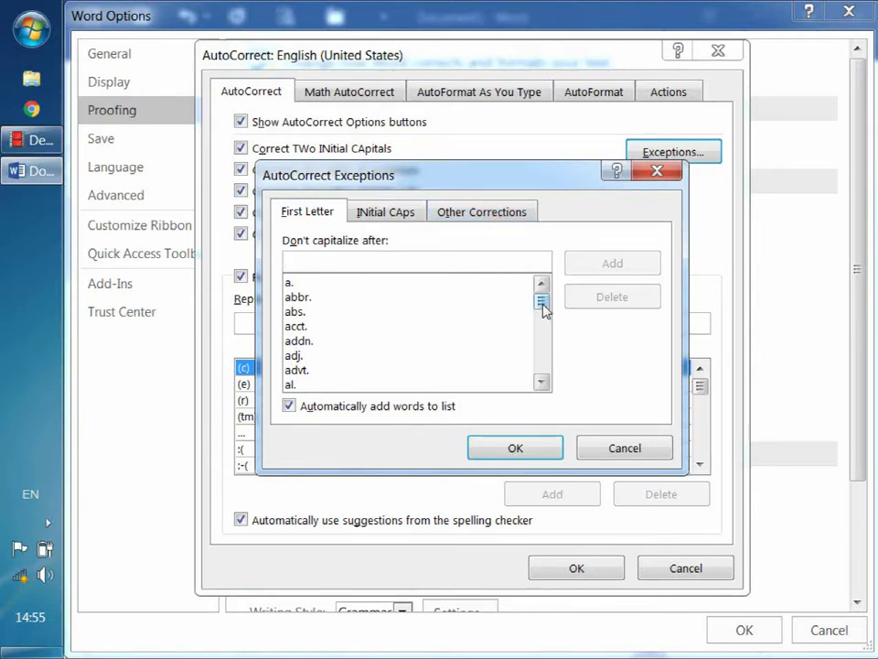
pyautogui.moveTo(542, 304)
pyautogui.mouseDown()
pyautogui.moveTo(543, 319)
pyautogui.moveTo(540, 299)
pyautogui.mouseUp()
pyautogui.write('s')
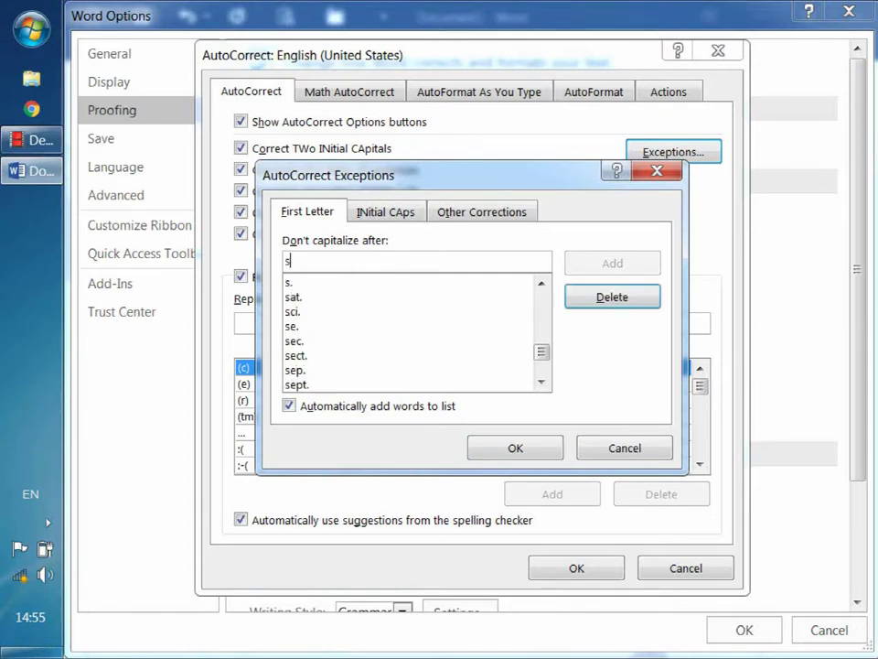
pyautogui.write('aw.')
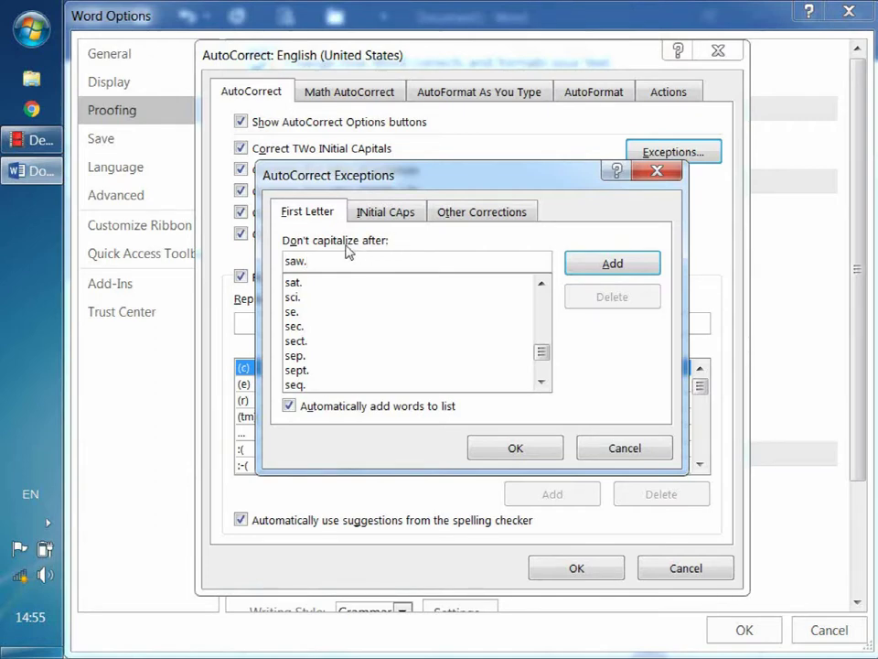
pyautogui.click(629, 265)
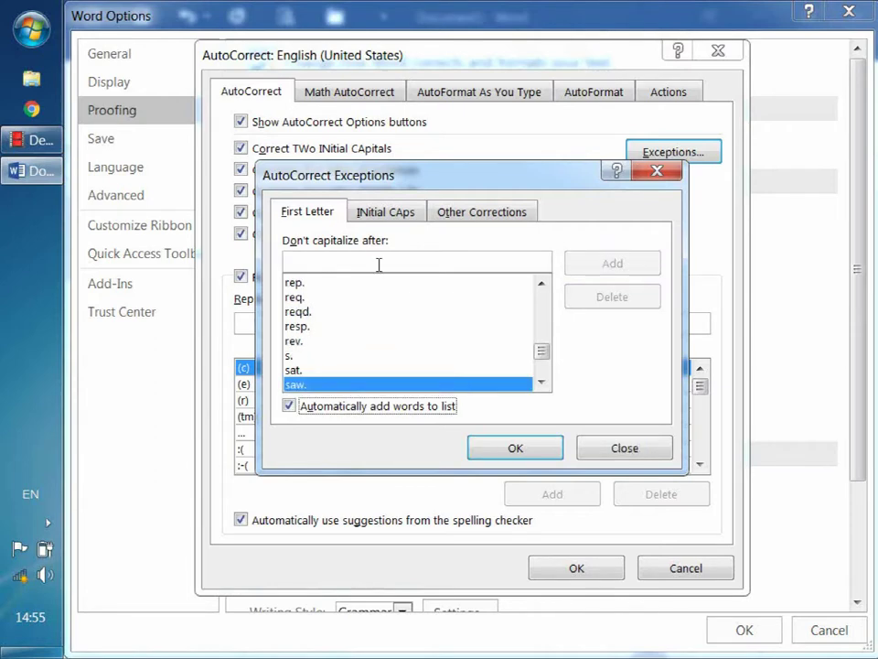
pyautogui.write('swt.')
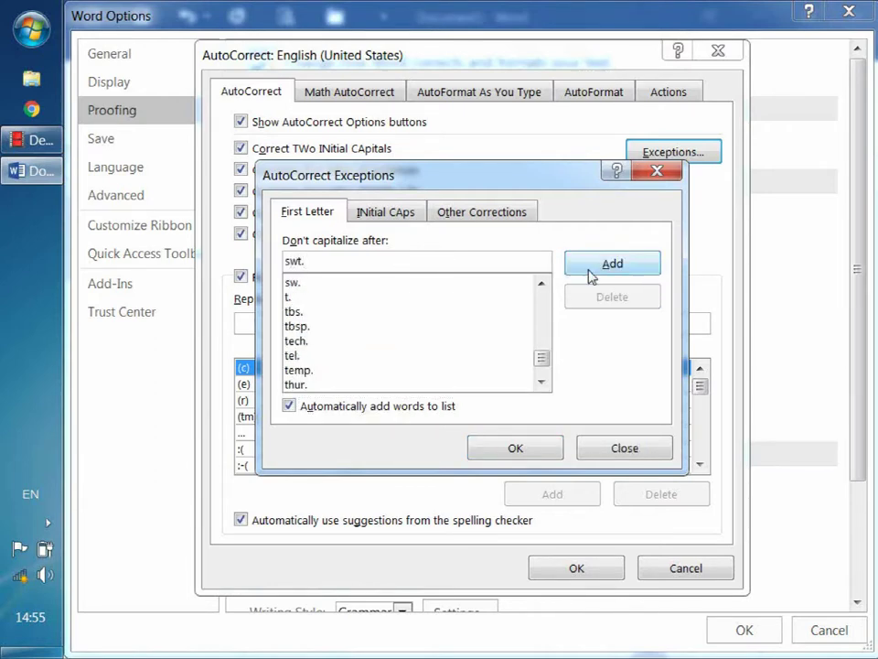
pyautogui.click(613, 262)
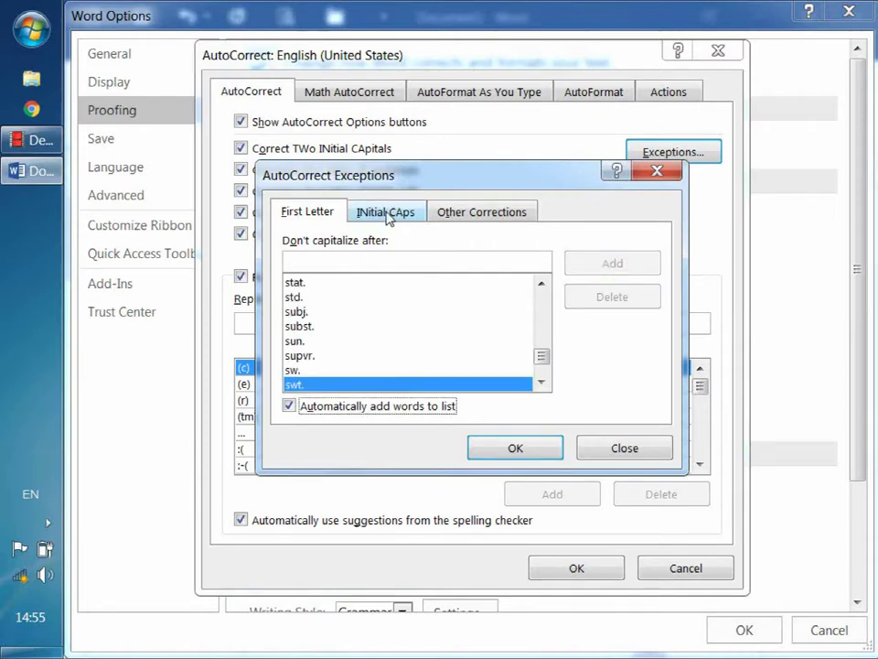
pyautogui.click(386, 214)
# Add bisa to the Other Corrections exceptions so AutoCorrect never changes it
pyautogui.click(477, 216)
pyautogui.click(368, 262)
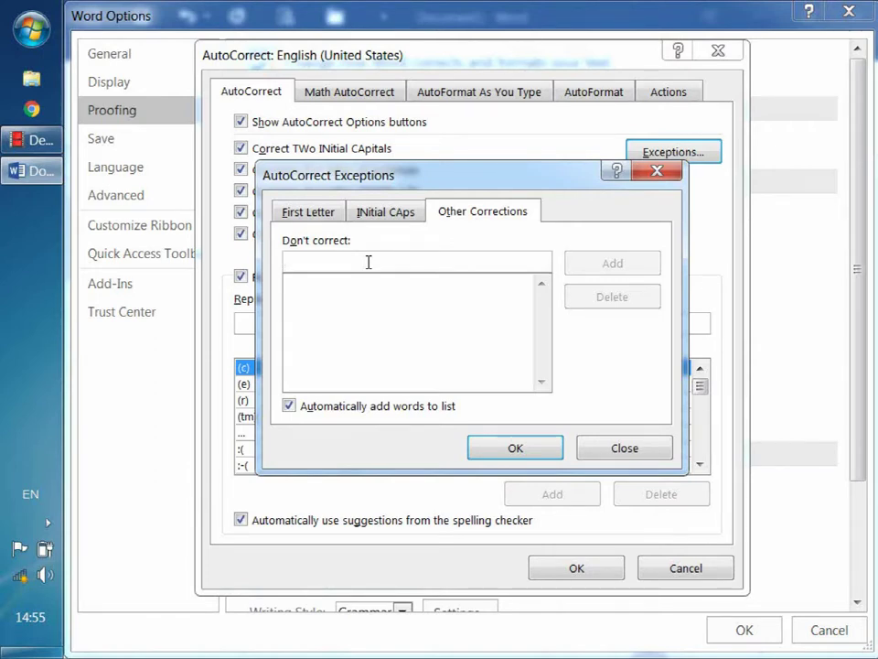
pyautogui.write('bisa')
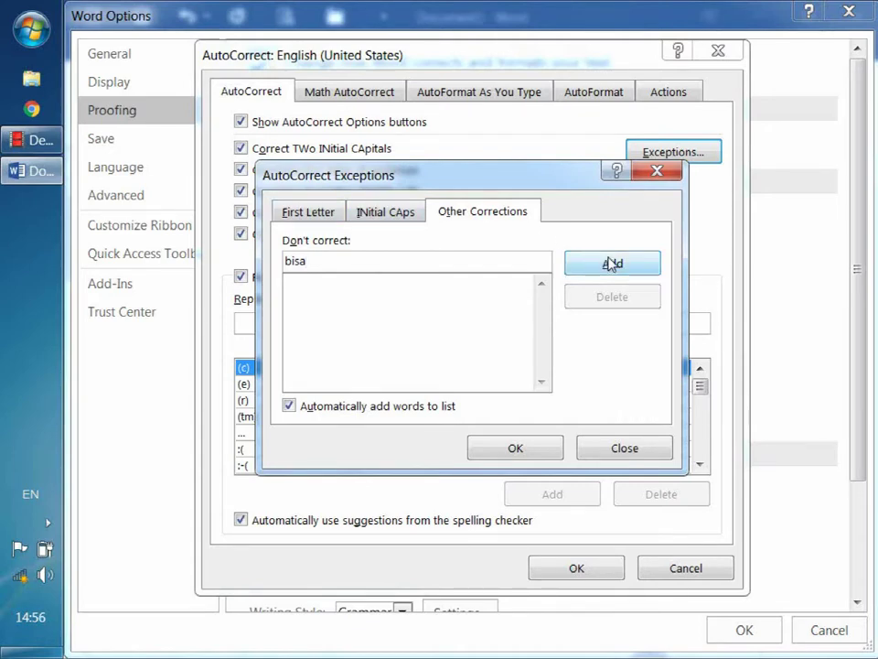
pyautogui.click(611, 264)
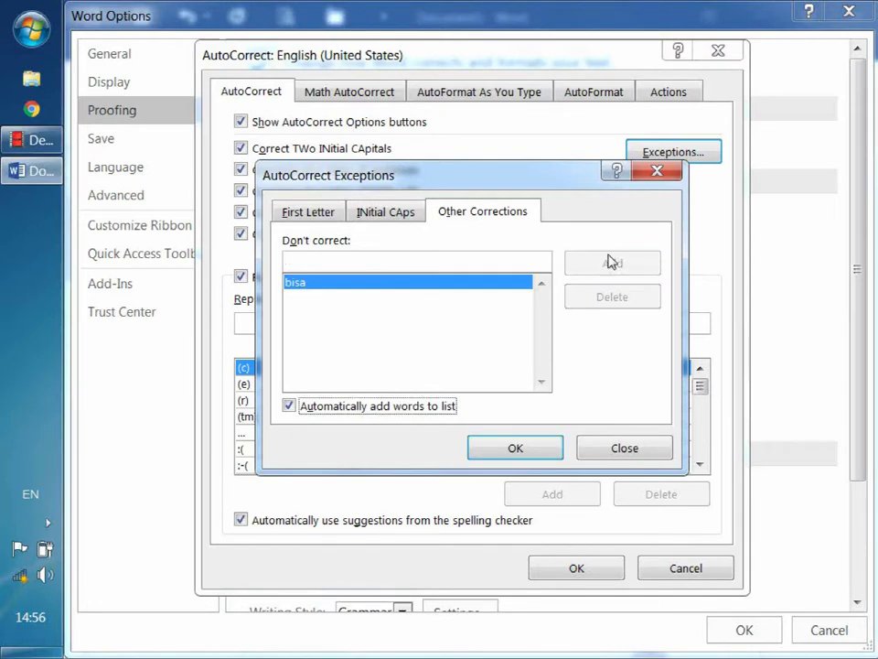
pyautogui.click(332, 256)
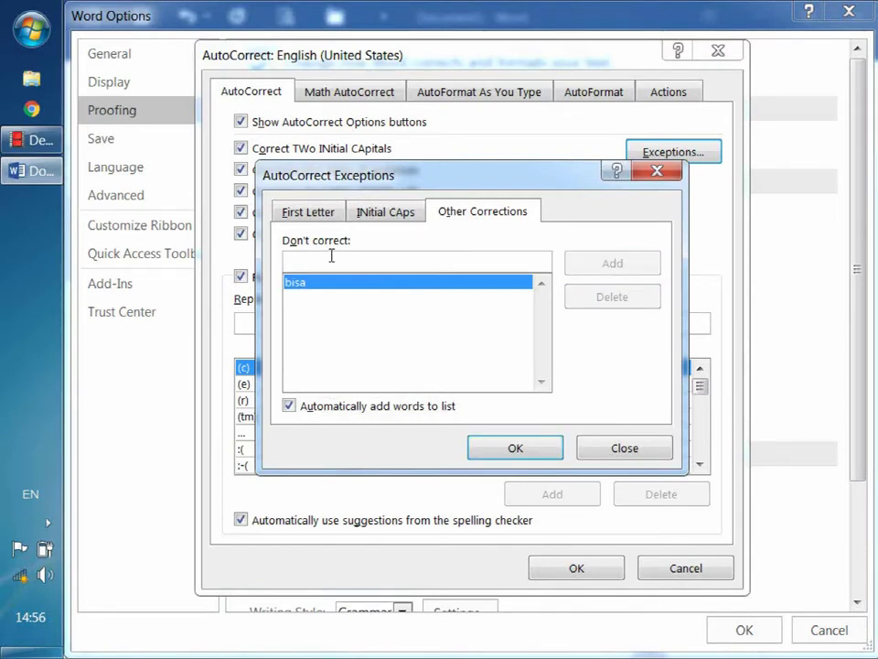
# Confirm and close the Exceptions, AutoCorrect and Word Options dialogs
pyautogui.click(502, 453)
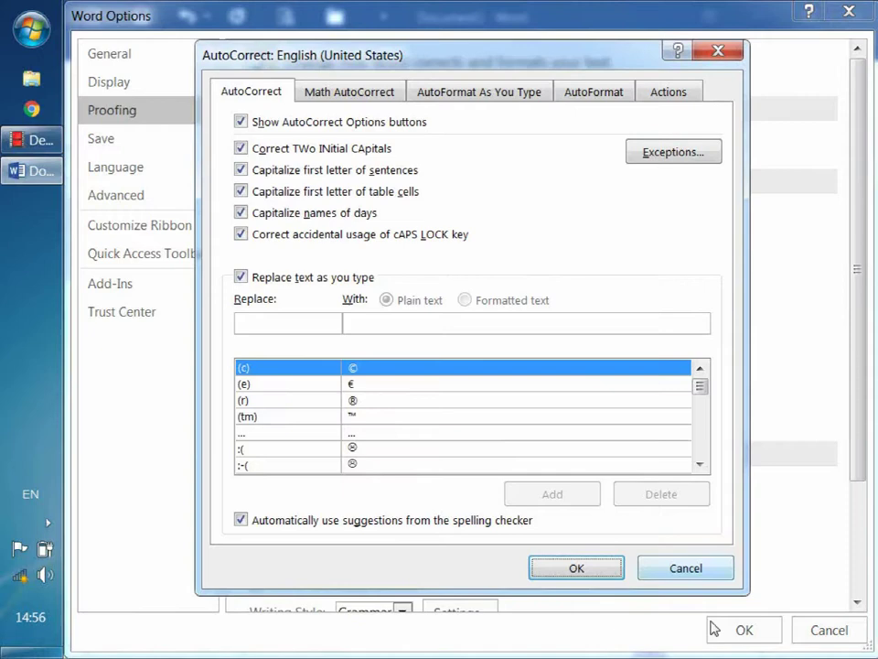
pyautogui.click(583, 574)
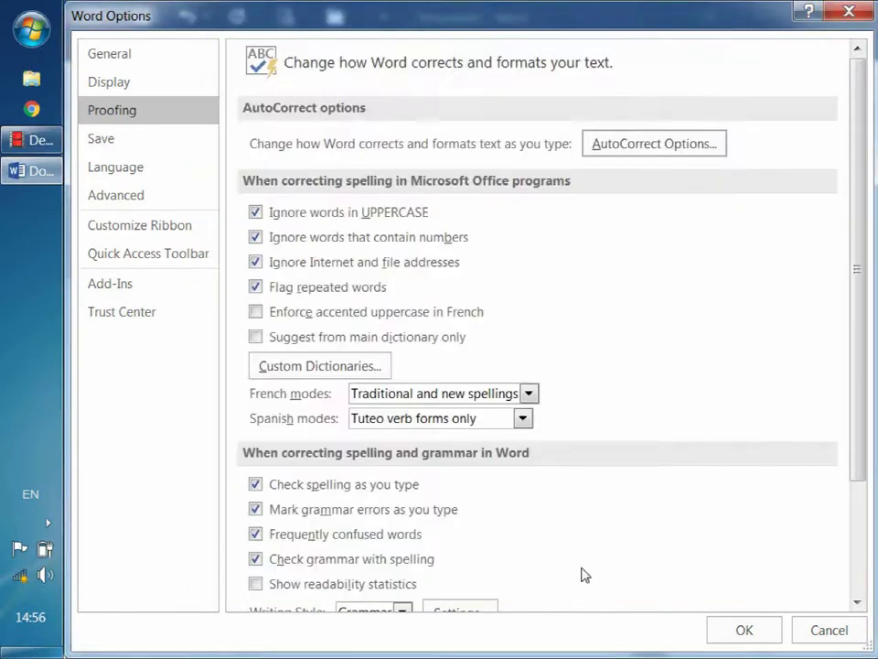
pyautogui.click(742, 633)
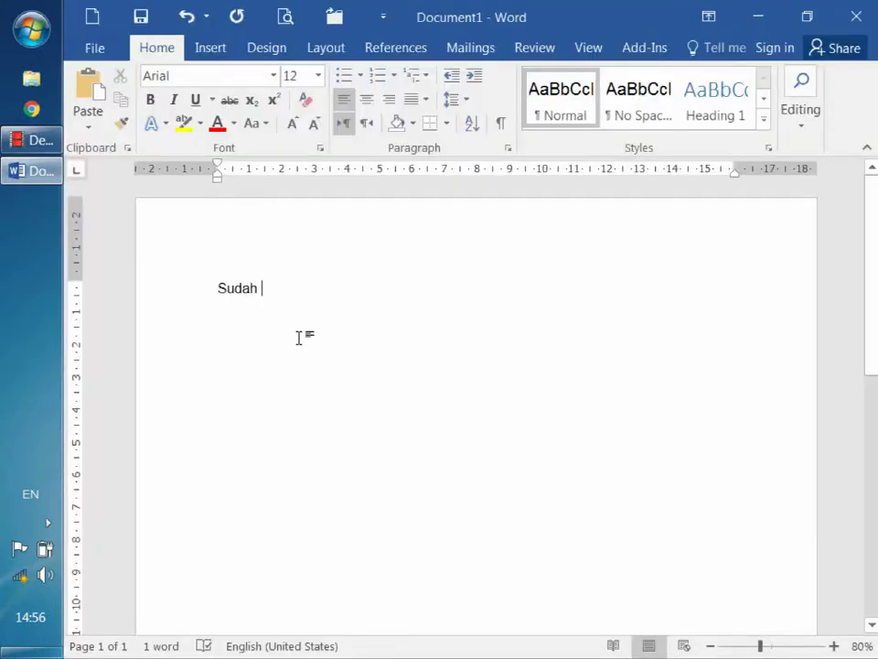
# Replace the test text with 'Alloh swt. menolong', using Shift+F3 to keep menolong lowercase
pyautogui.write('bisa d')
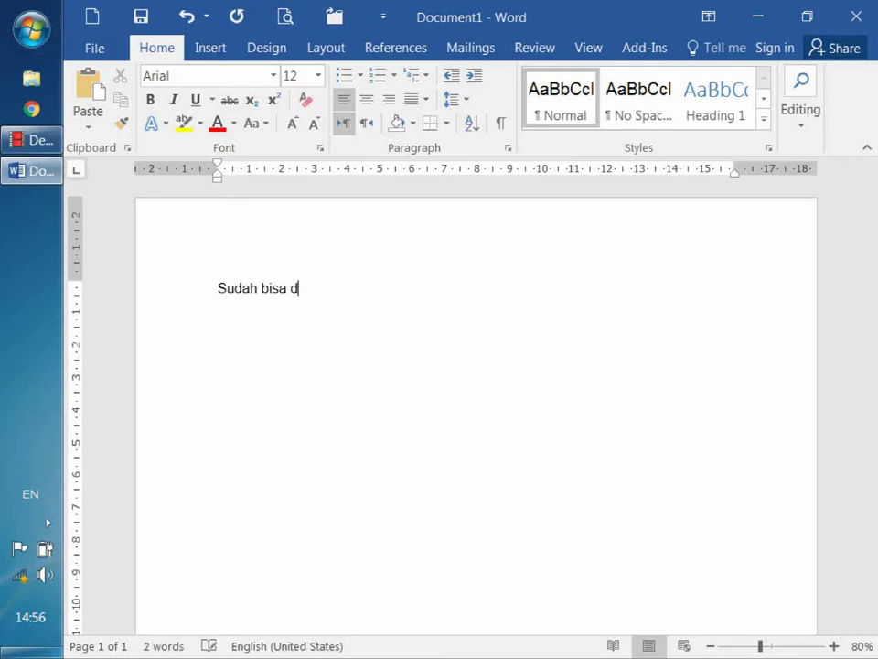
pyautogui.write('atang')
pyautogui.press('BackSpace')
pyautogui.press('BackSpace')
pyautogui.press('BackSpace')
pyautogui.press('BackSpace')
pyautogui.press('BackSpace')
pyautogui.press('BackSpace')
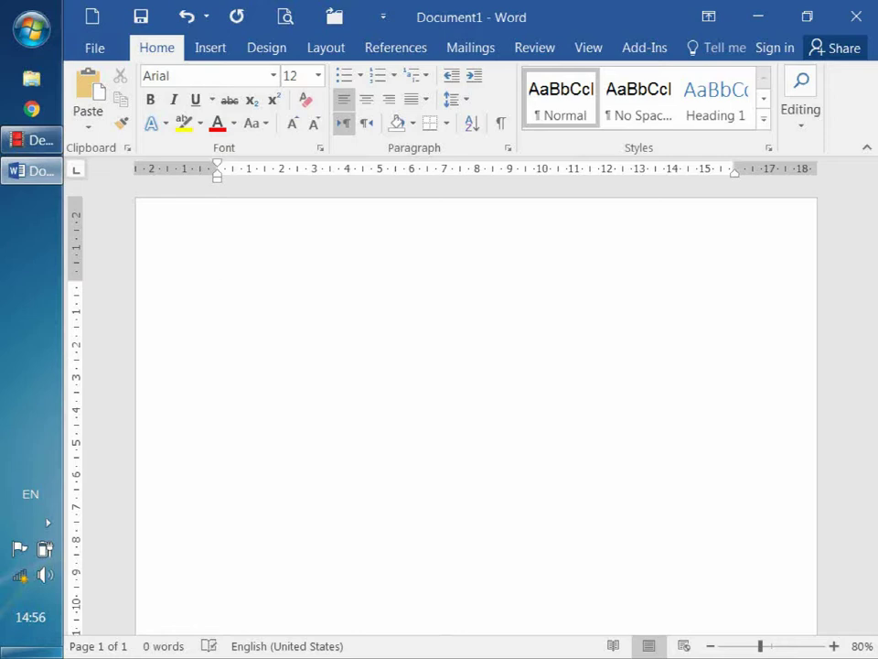
pyautogui.write('Alloh ')
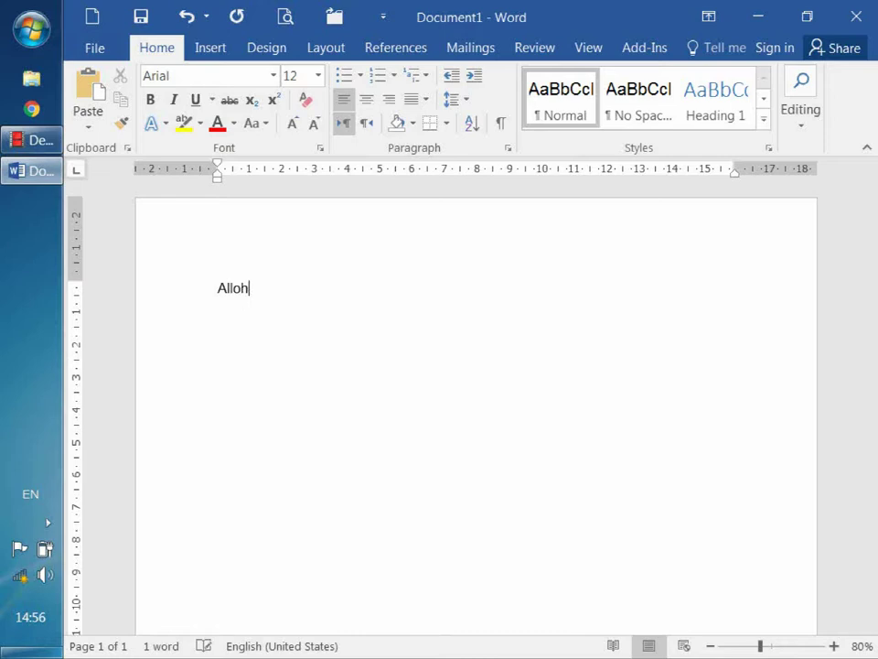
pyautogui.write('swt. m')
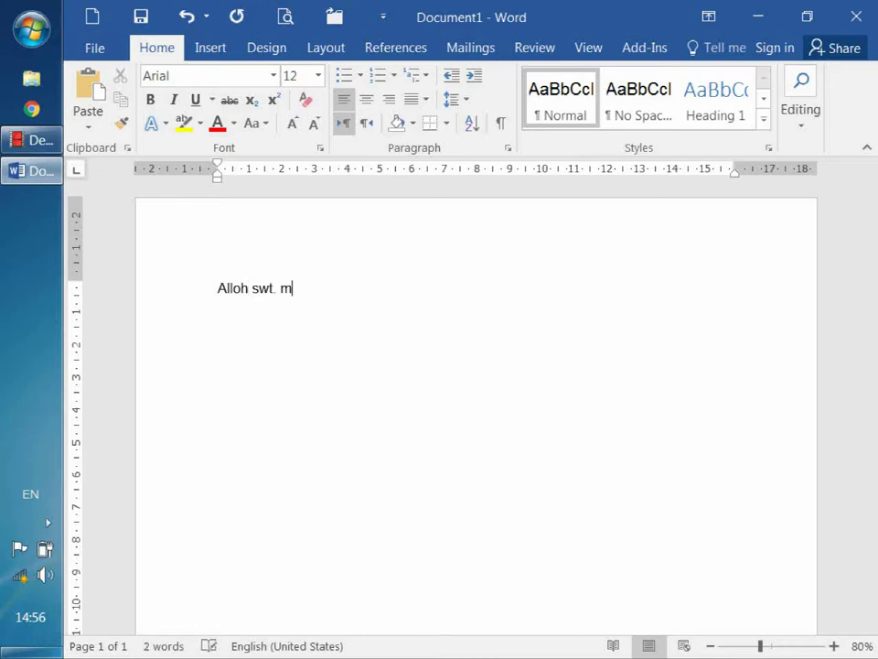
pyautogui.write('enolong')
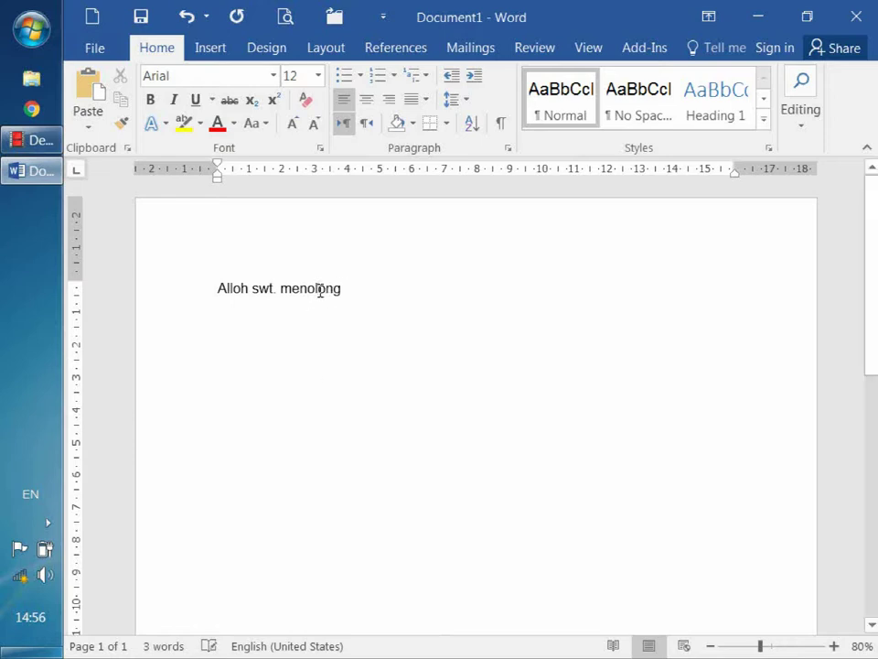
pyautogui.hotkey('shift', 'F3')
pyautogui.hotkey('shift', 'F3')
pyautogui.click(370, 284)
pyautogui.click(88, 50)
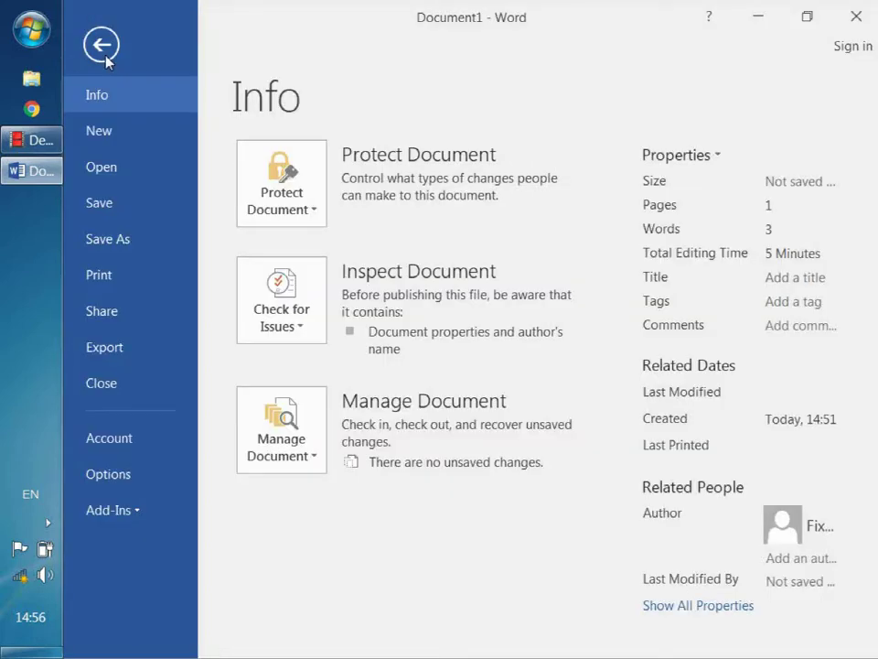
# Add datang to the Other Corrections exceptions, then OK out of all three dialogs
pyautogui.click(114, 476)
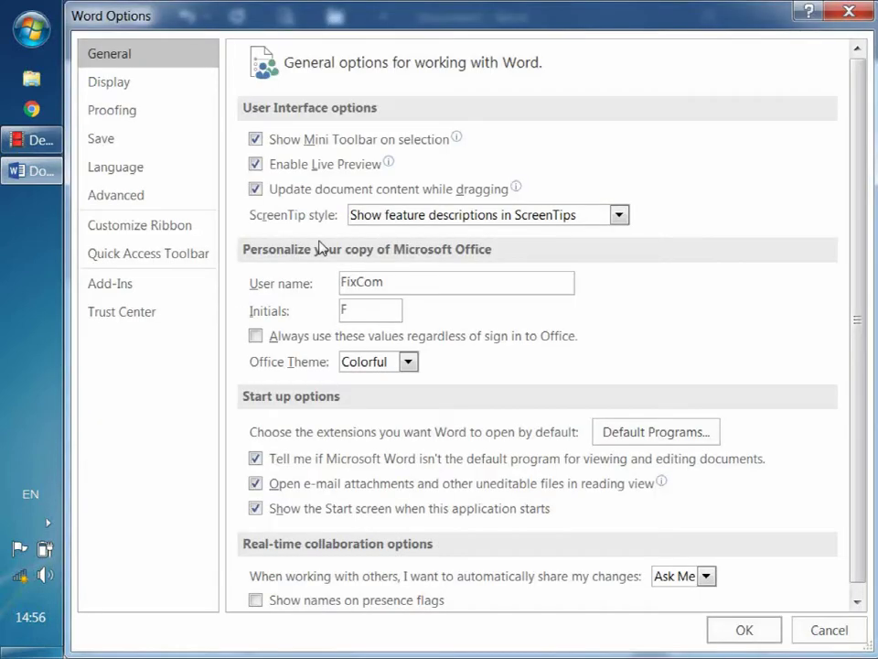
pyautogui.click(129, 112)
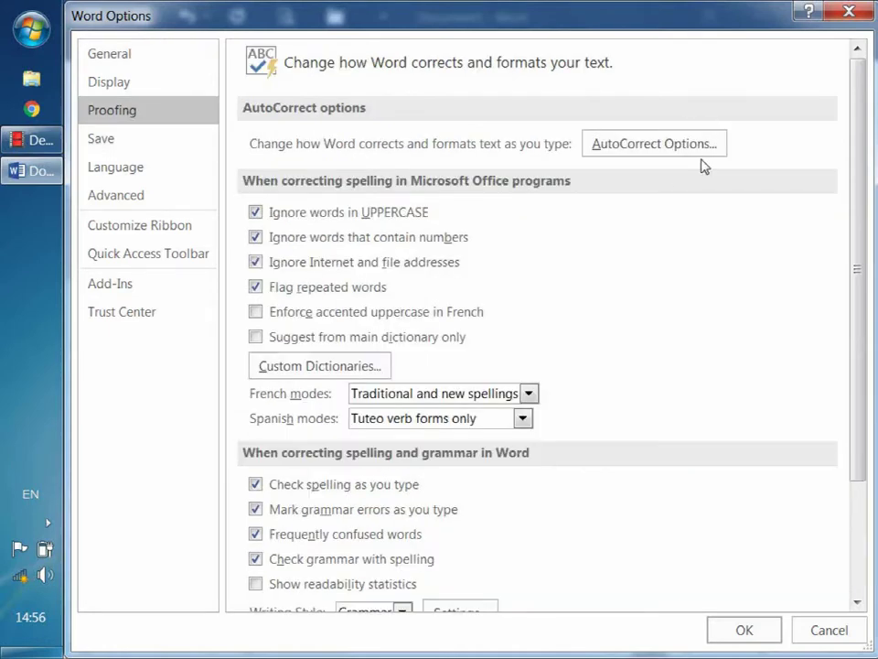
pyautogui.click(652, 143)
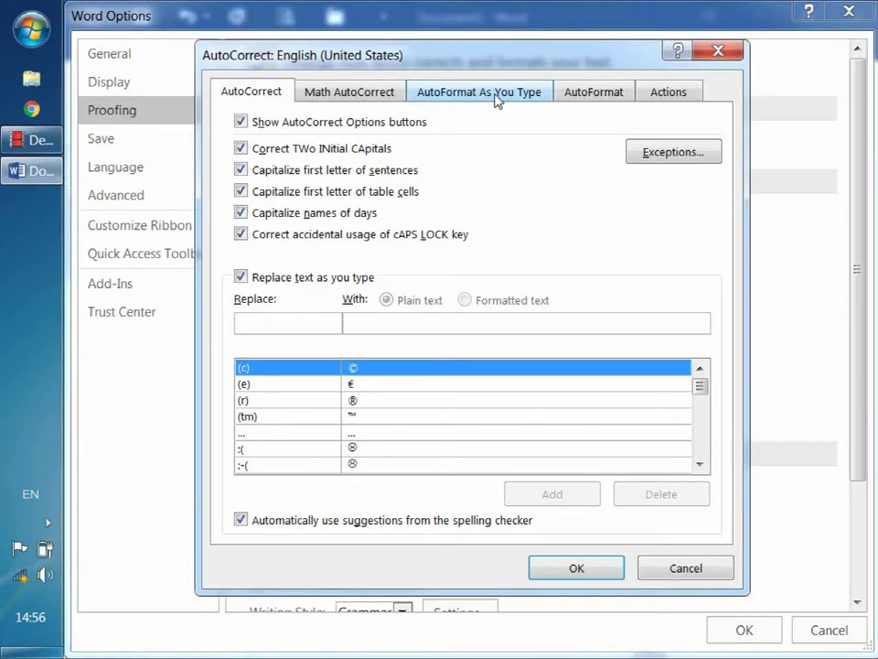
pyautogui.click(655, 157)
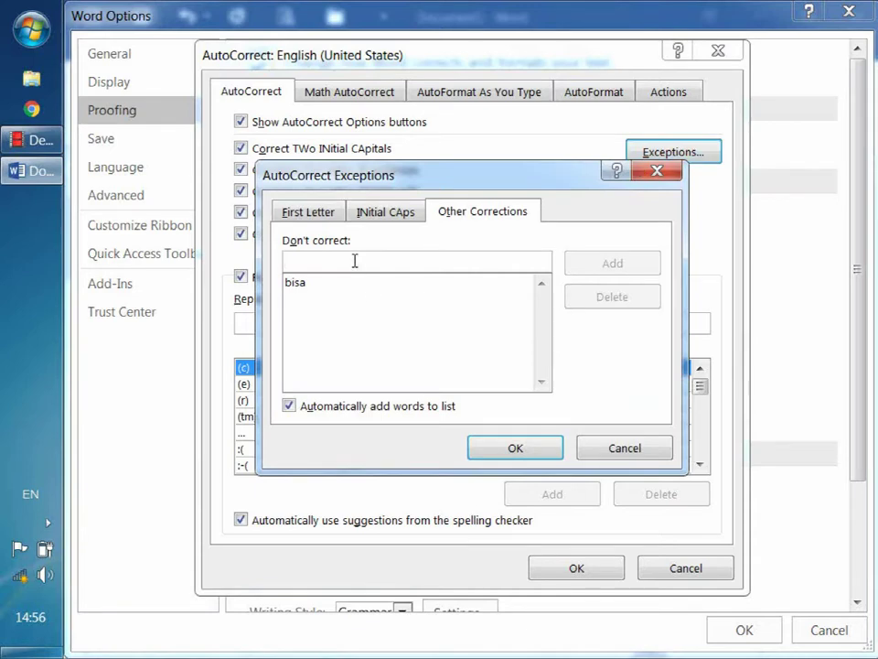
pyautogui.write('datang')
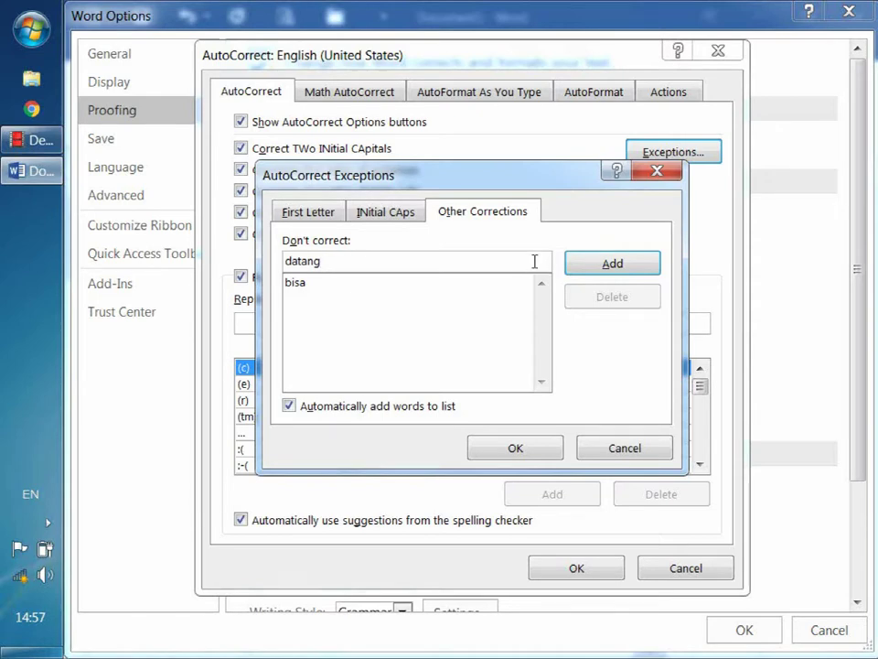
pyautogui.click(613, 266)
pyautogui.click(510, 452)
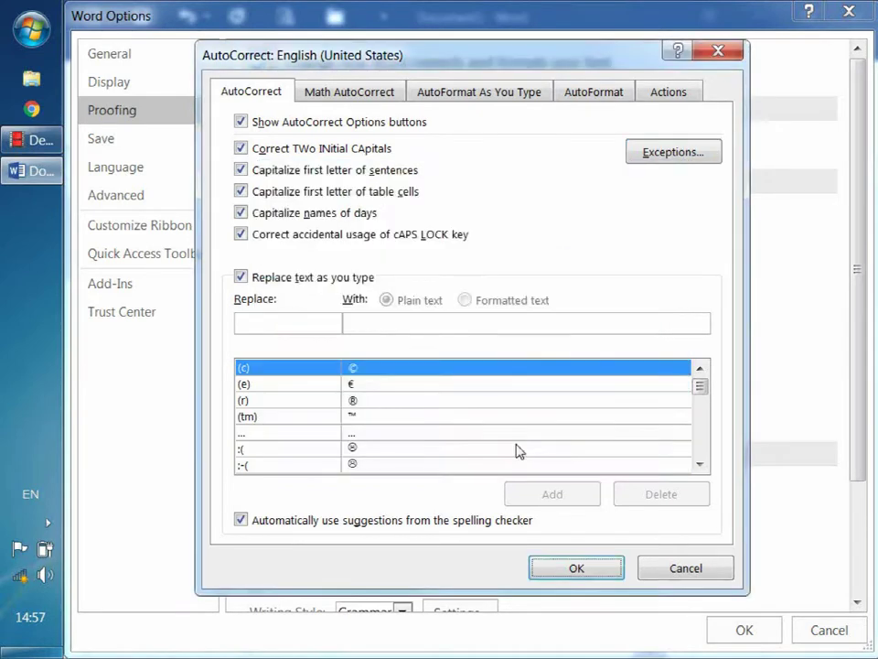
pyautogui.click(596, 569)
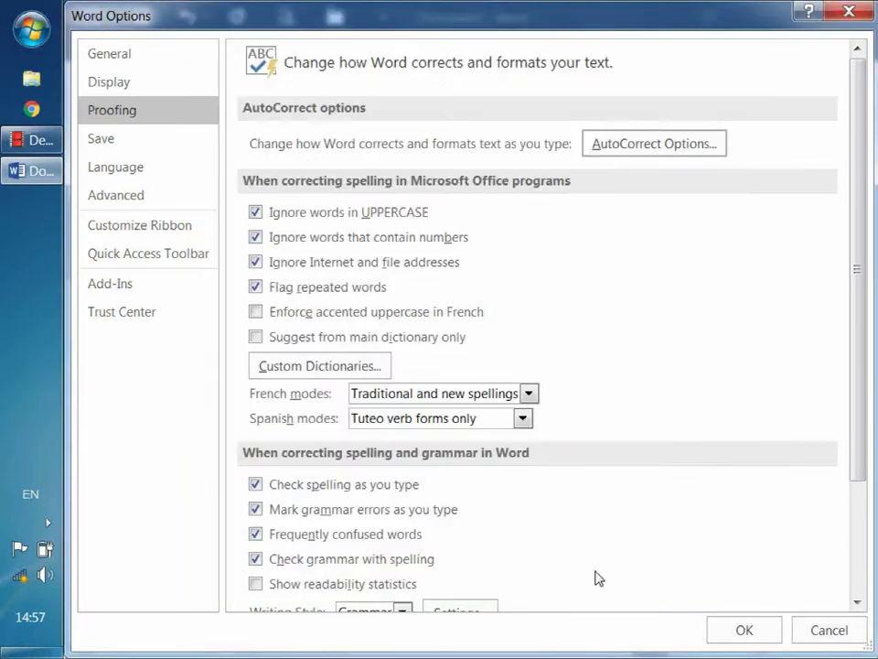
pyautogui.click(750, 629)
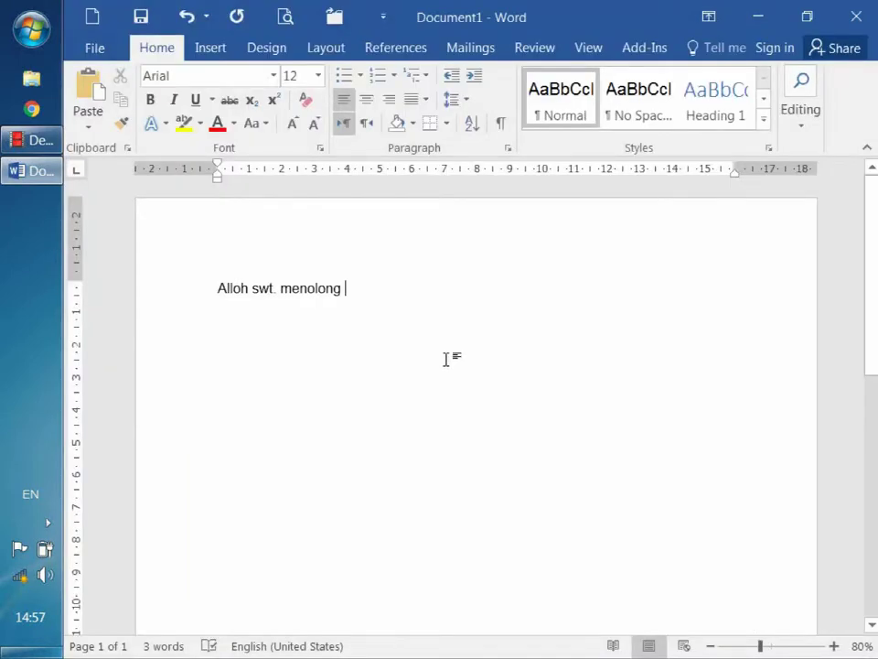